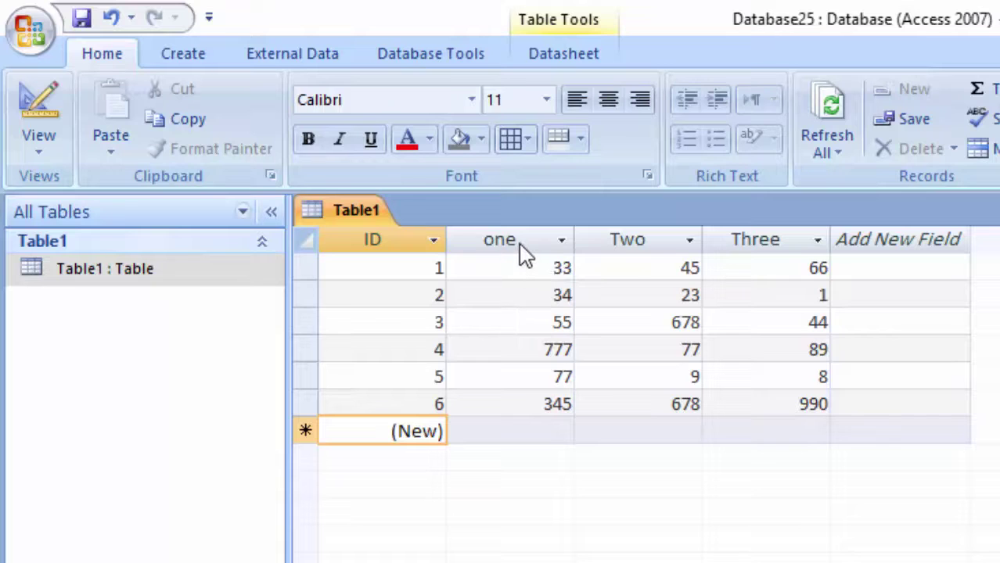
# Inspect Table1's field data types in Design view, then review the first values of one, Two and Three
pyautogui.click(22, 149)
pyautogui.click(79, 366)
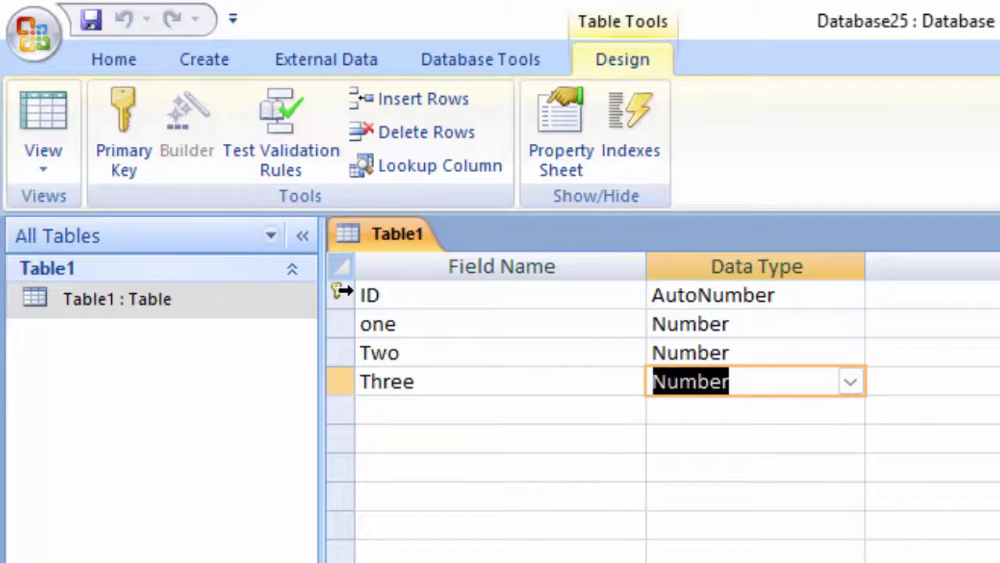
pyautogui.click(40, 110)
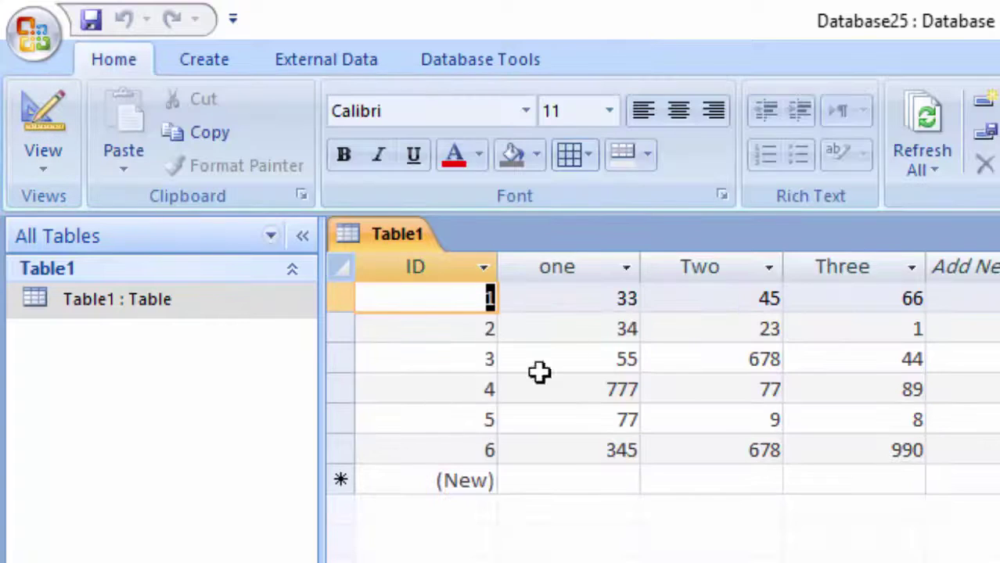
pyautogui.click(588, 298)
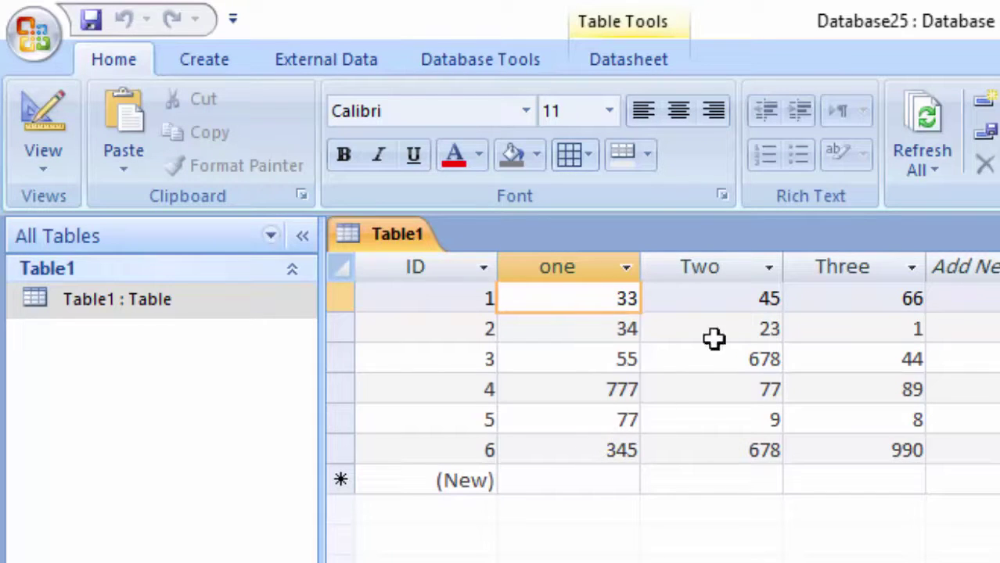
pyautogui.click(730, 300)
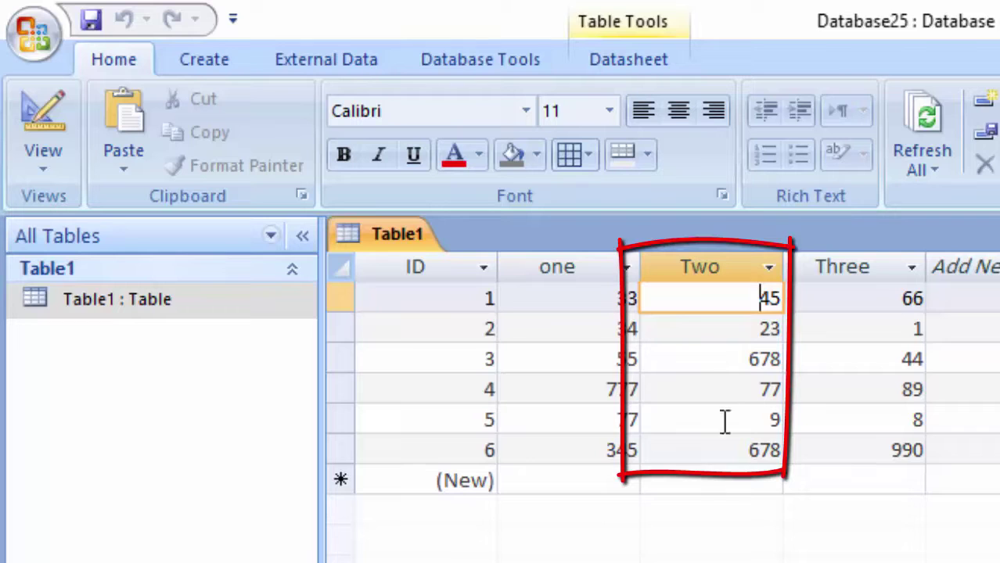
pyautogui.click(855, 299)
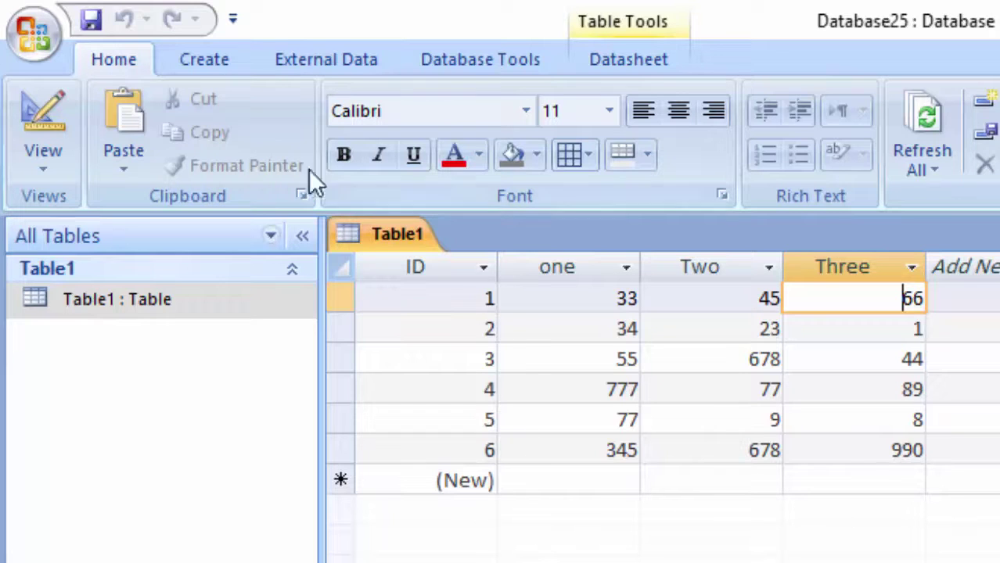
# Start a new query design with Table1 added as its source
pyautogui.click(218, 68)
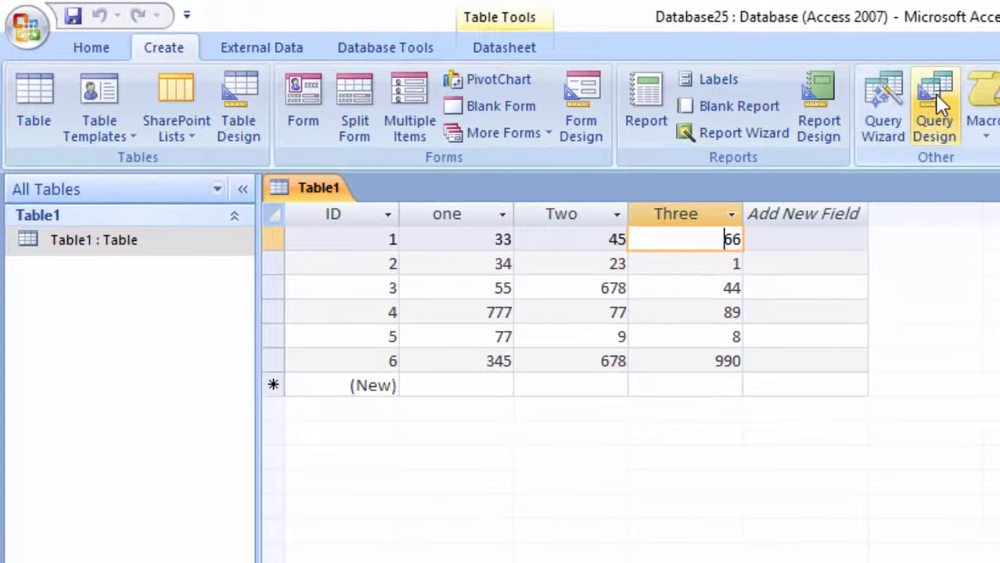
pyautogui.click(935, 94)
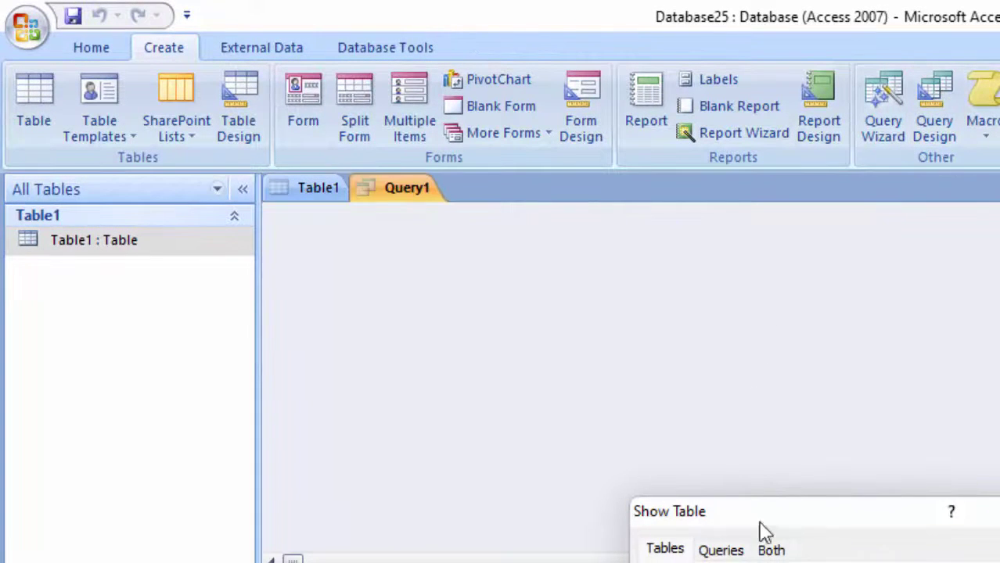
pyautogui.moveTo(766, 527); pyautogui.dragTo(665, 226)
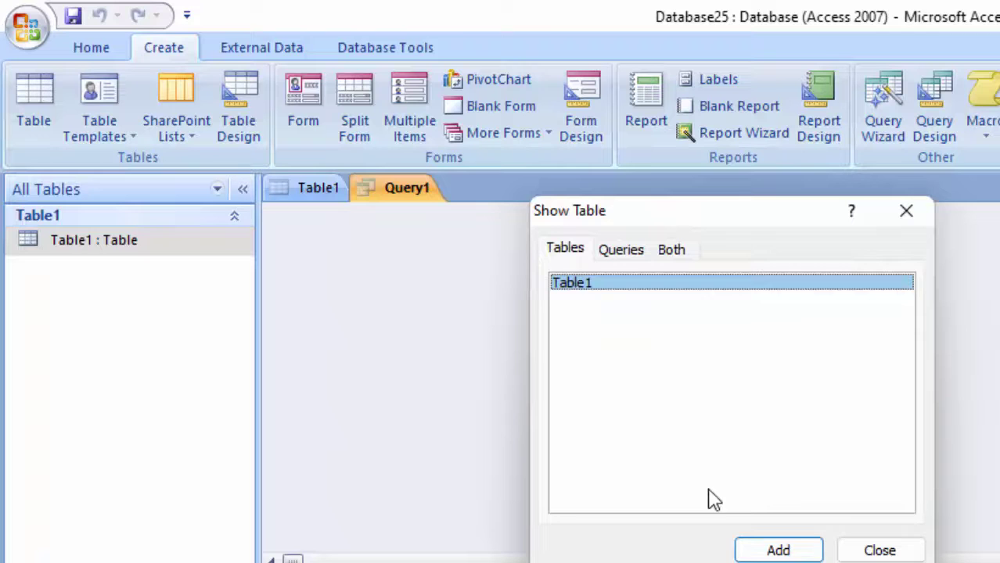
pyautogui.click(777, 551)
pyautogui.click(879, 550)
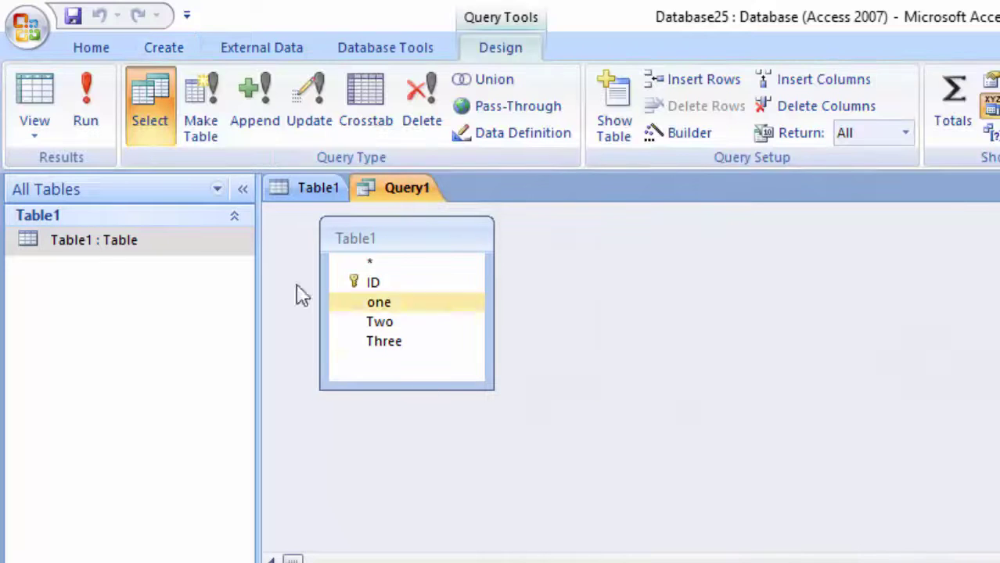
# Put the one, Two and Three fields in the grid and turn on the Total row
pyautogui.doubleClick(383, 305)
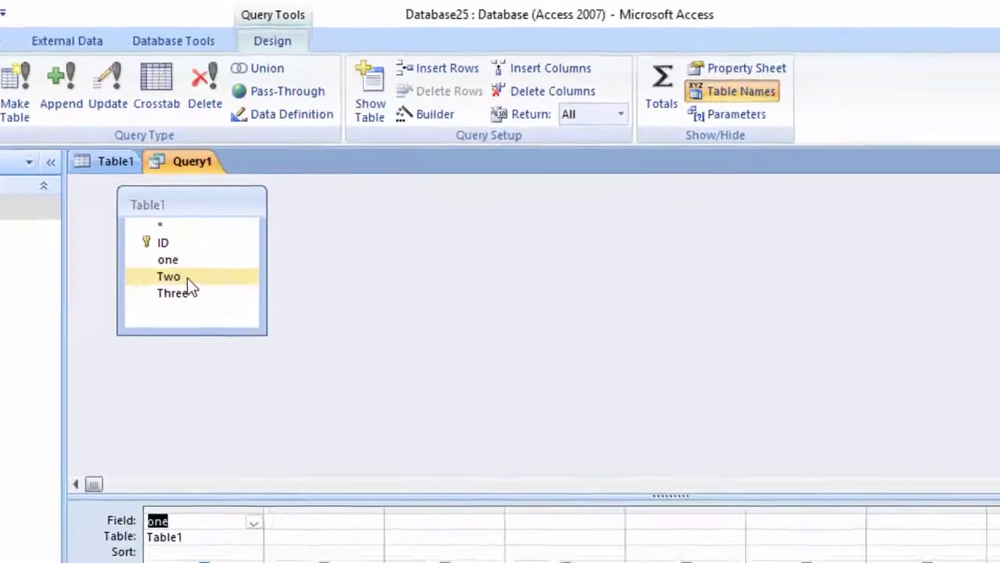
pyautogui.doubleClick(134, 268)
pyautogui.doubleClick(134, 282)
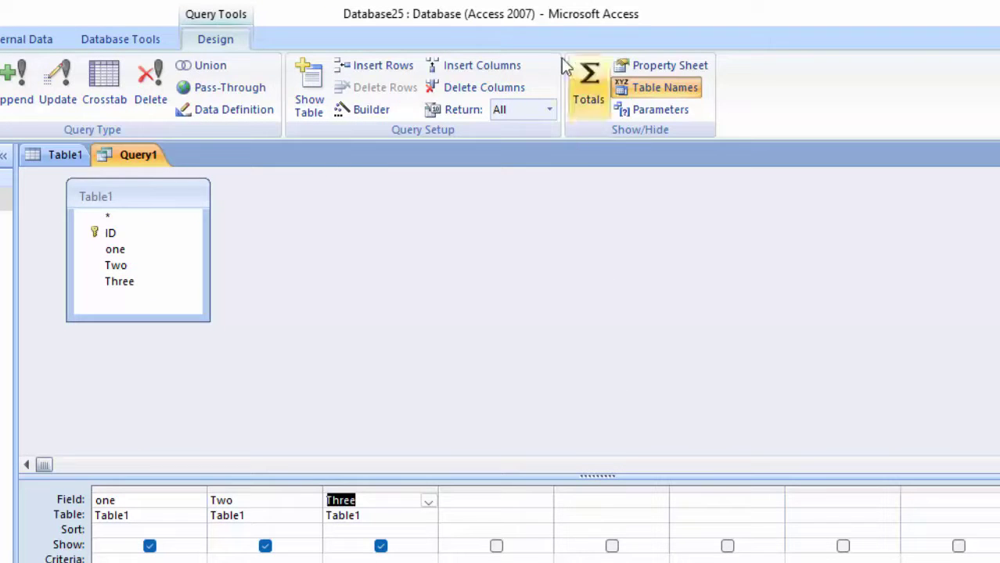
pyautogui.click(587, 78)
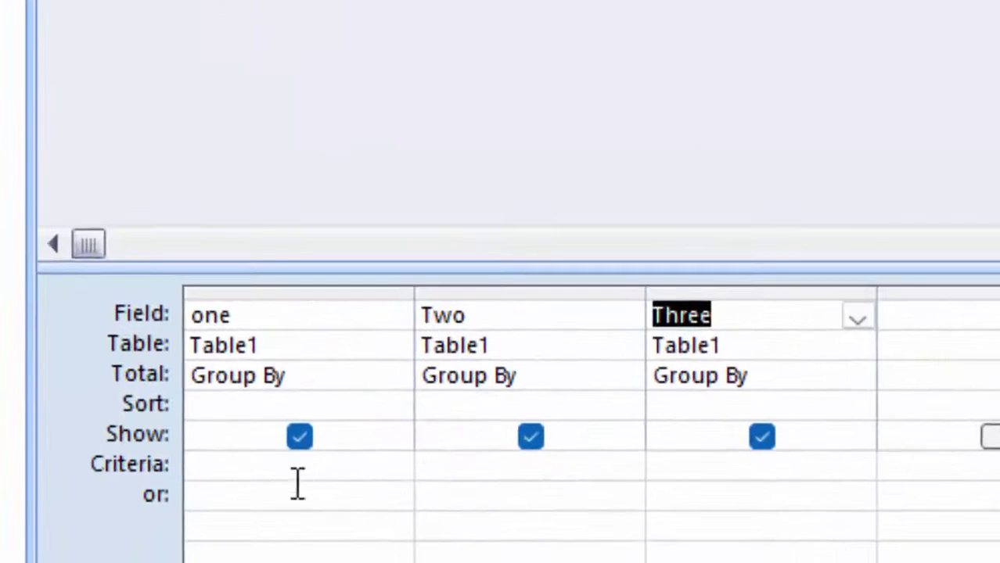
# Change the Total cell of one, Two and Three from Group By to Min
pyautogui.click(334, 379)
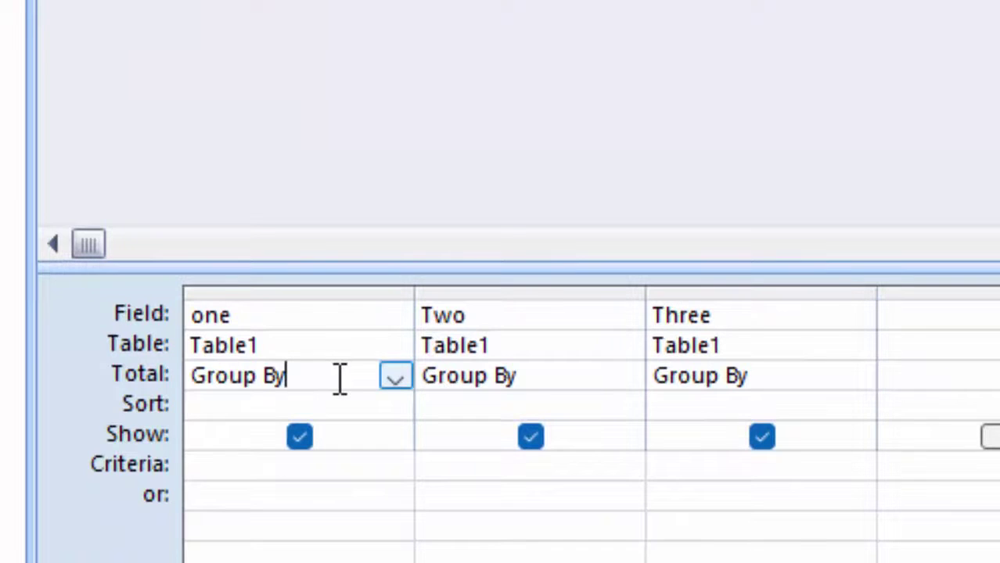
pyautogui.click(393, 380)
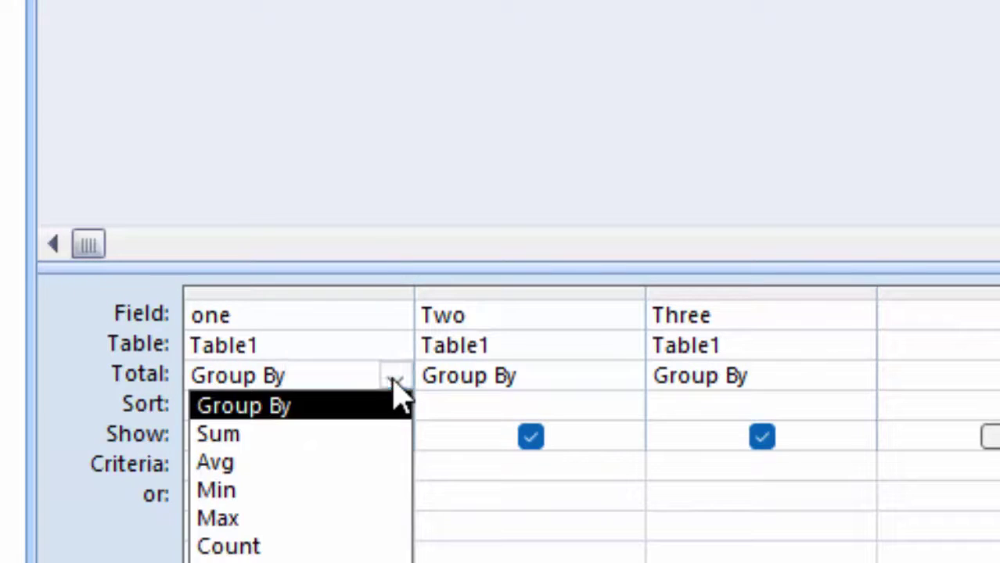
pyautogui.click(328, 492)
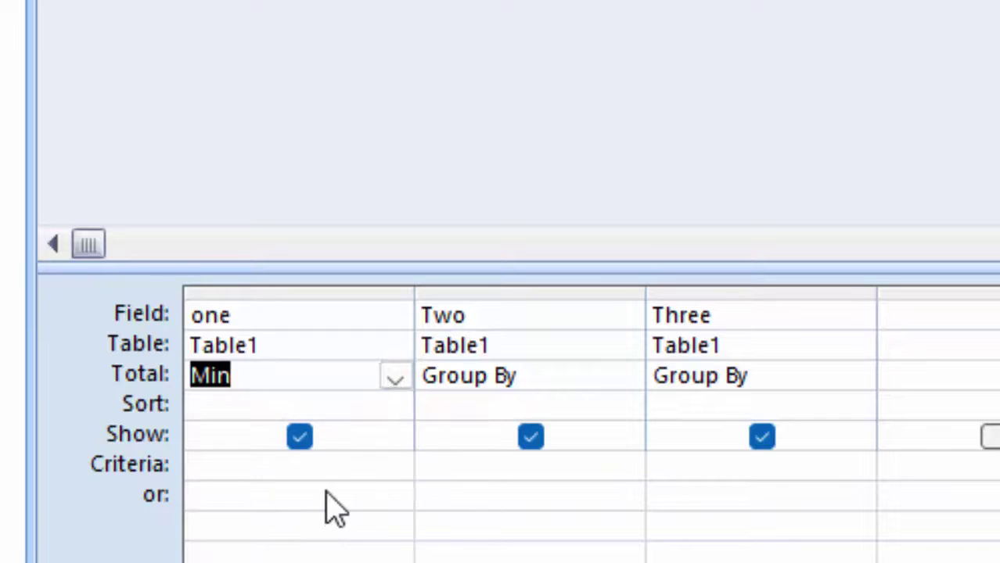
pyautogui.click(585, 374)
pyautogui.click(626, 382)
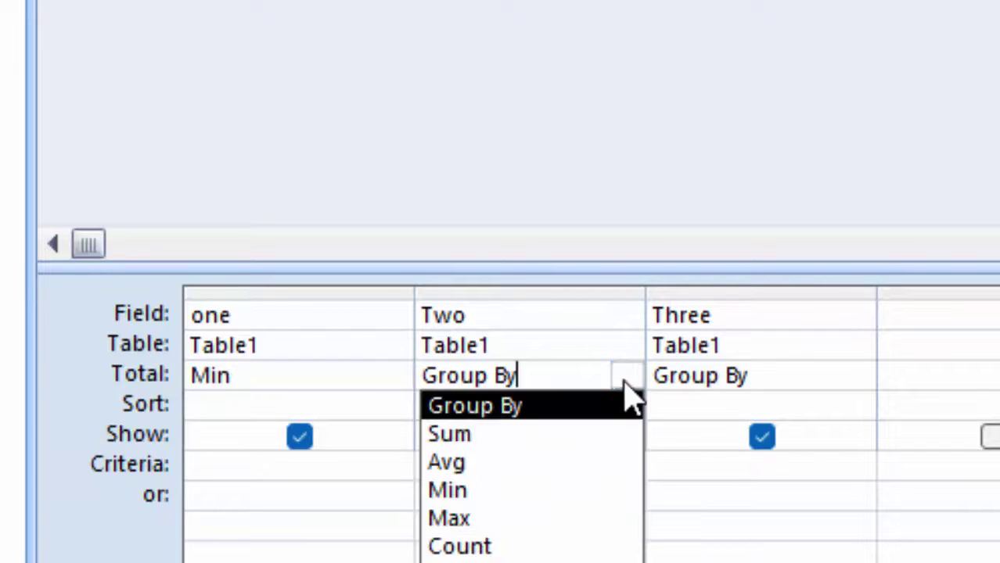
pyautogui.click(520, 492)
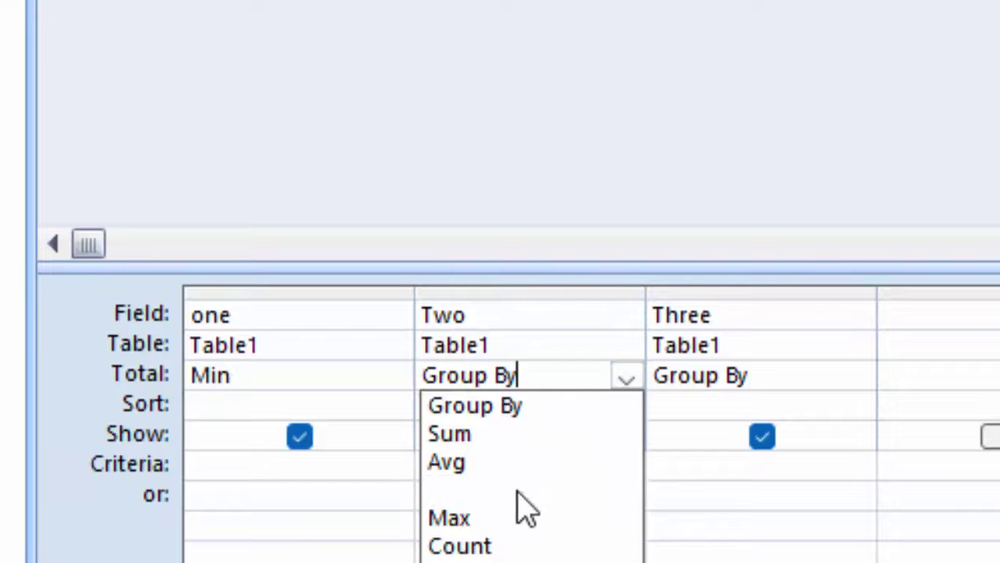
pyautogui.click(780, 383)
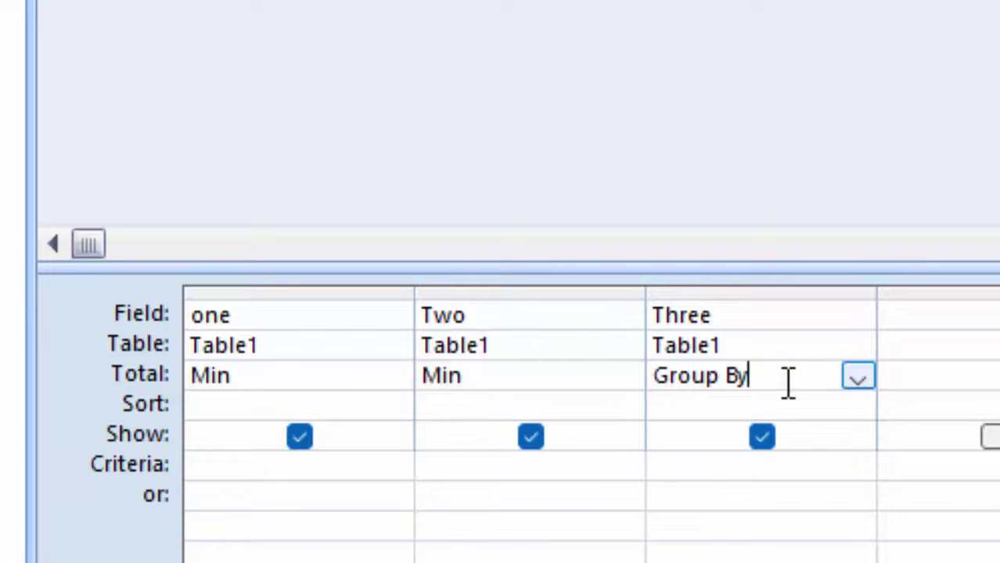
pyautogui.click(858, 378)
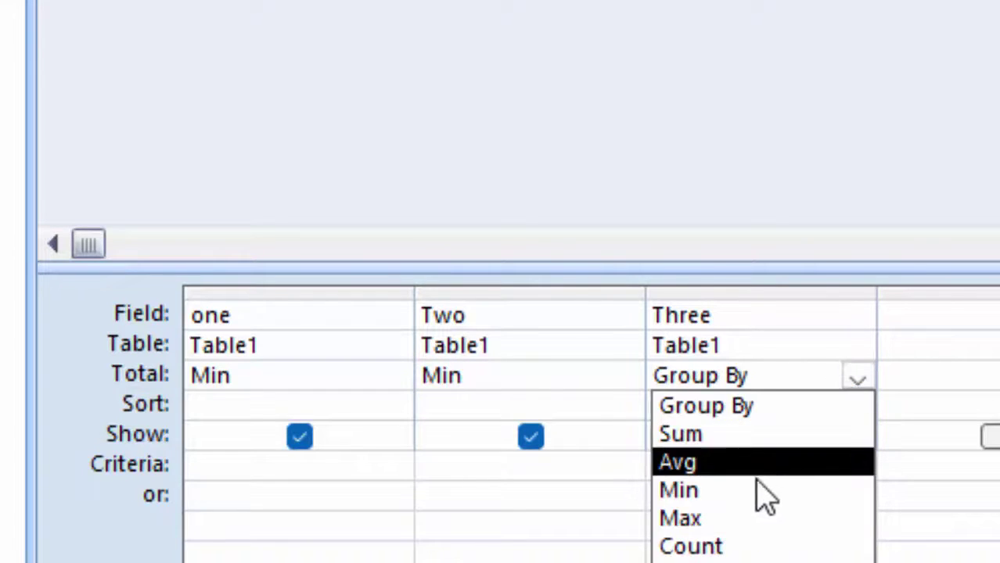
pyautogui.click(763, 490)
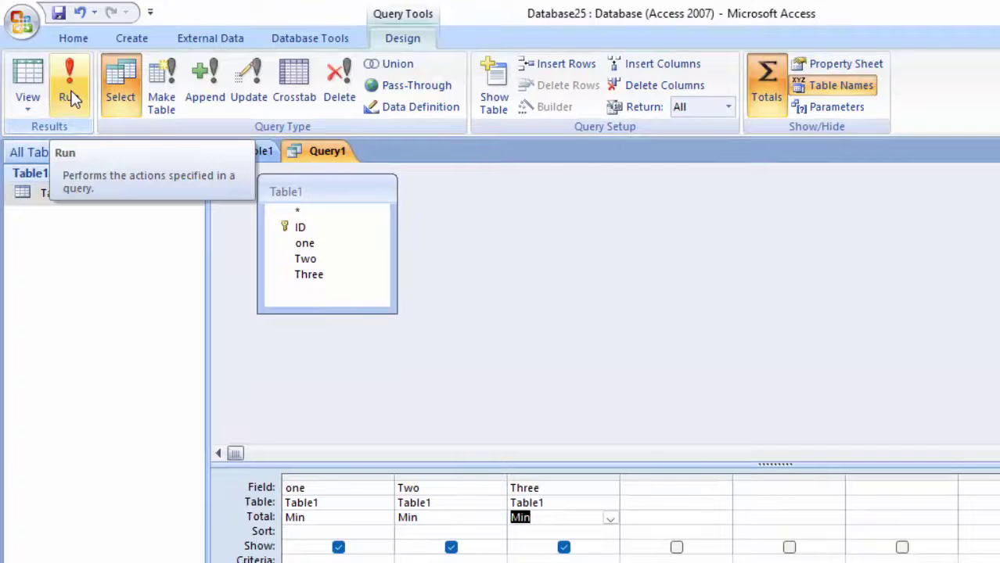
# Run Query1 and widen the MinOfone, MinOfTwo and MinOfThree columns to read the minimums
pyautogui.click(70, 97)
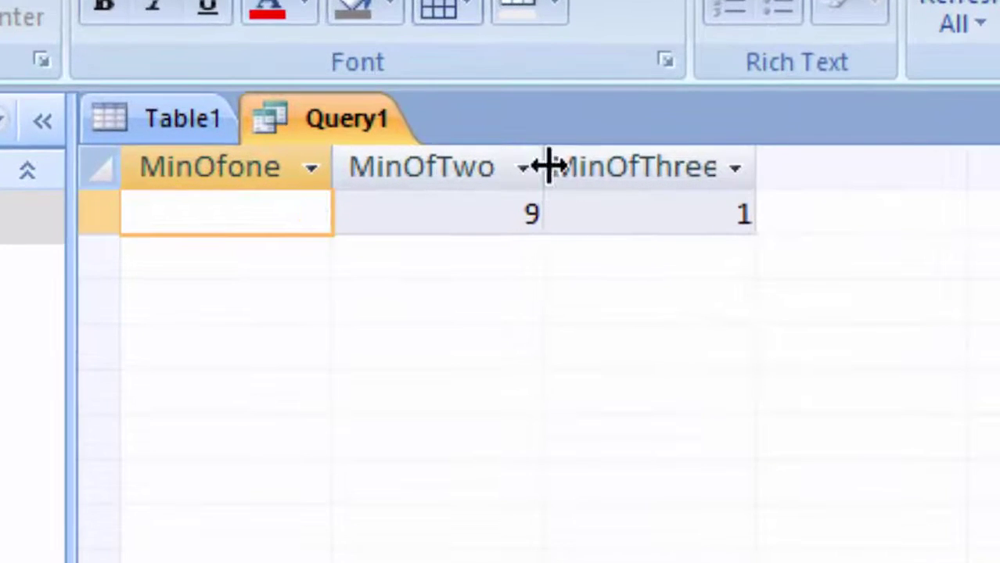
pyautogui.moveTo(412, 172); pyautogui.dragTo(435, 208)
pyautogui.moveTo(596, 250); pyautogui.dragTo(593, 247)
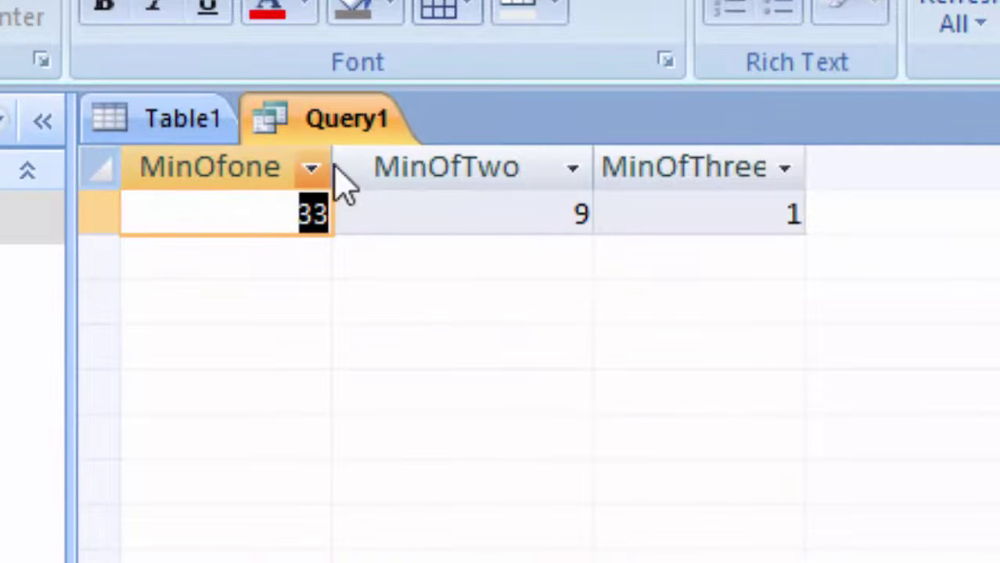
pyautogui.moveTo(345, 165); pyautogui.dragTo(388, 233)
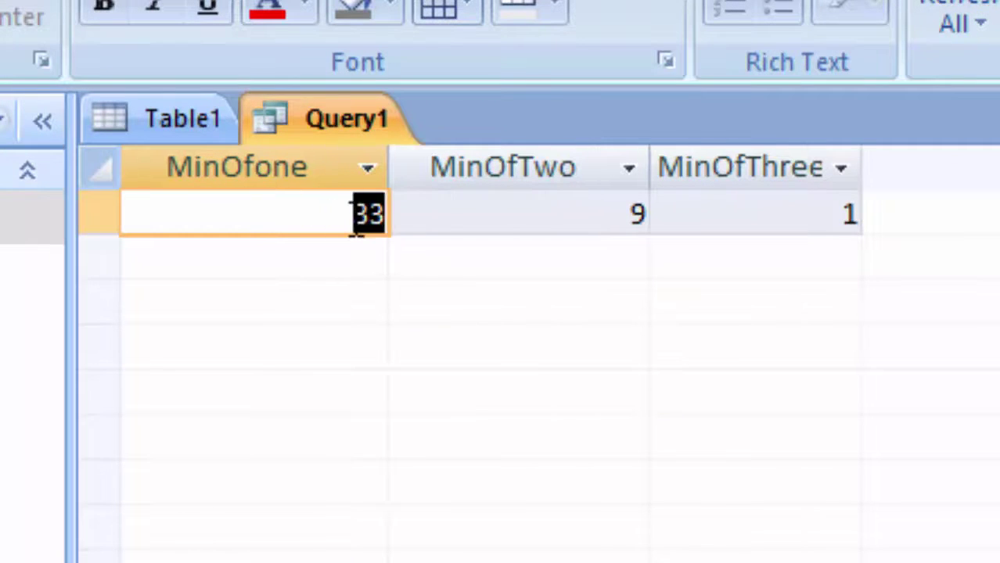
pyautogui.click(579, 221)
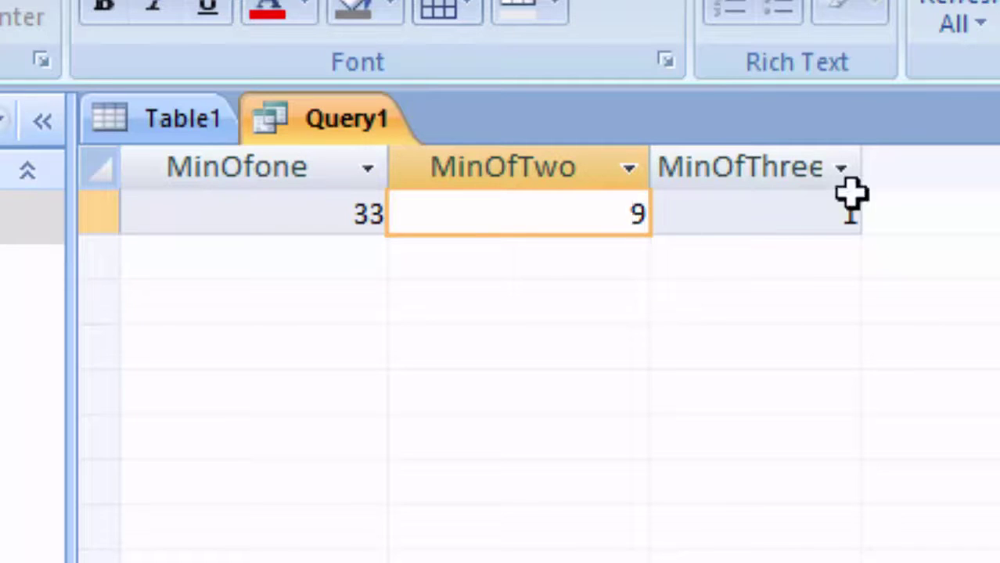
pyautogui.moveTo(863, 166); pyautogui.dragTo(906, 254)
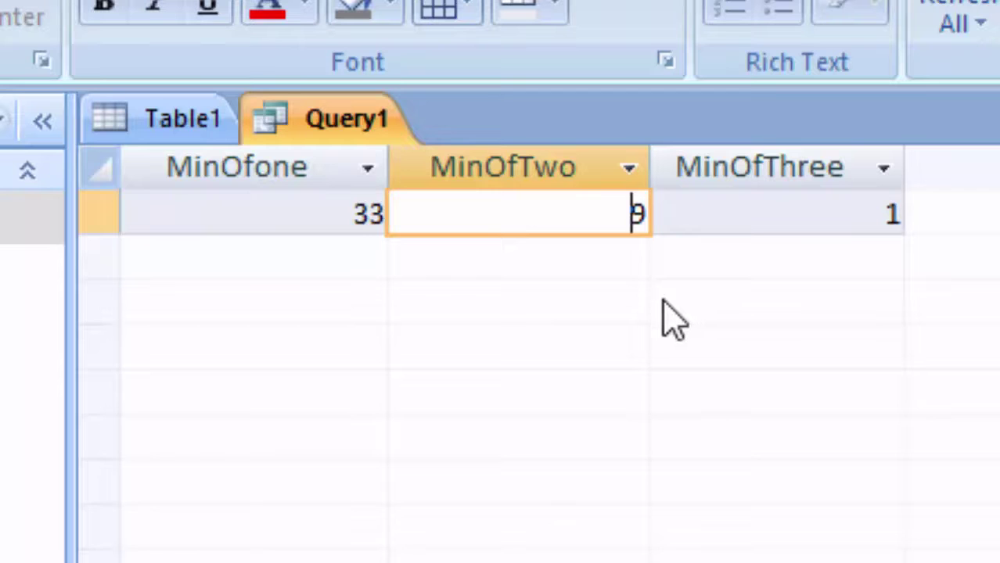
# Compare Table1's values against the minimums, confirming 1 is the smallest in Three
pyautogui.click(196, 126)
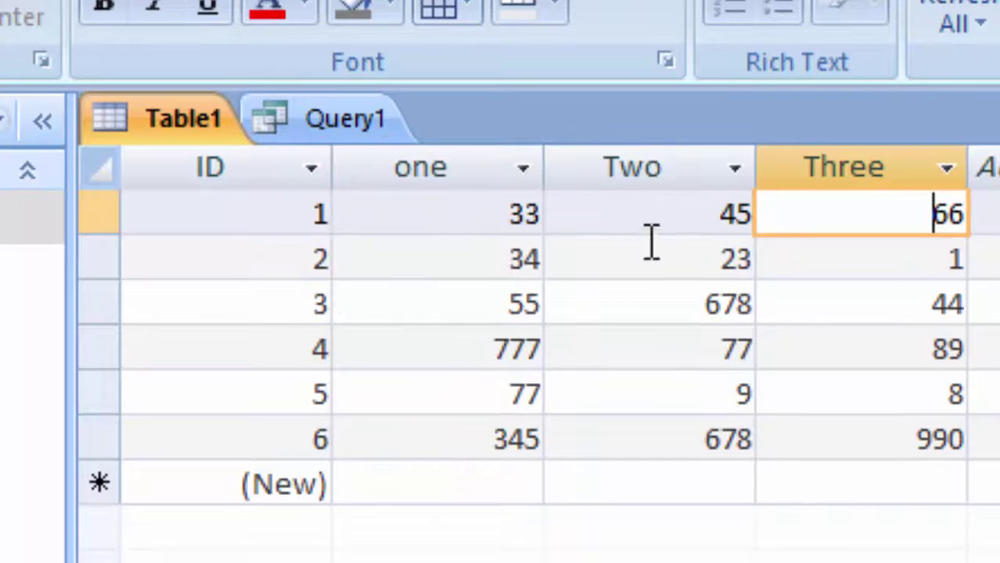
pyautogui.click(941, 255)
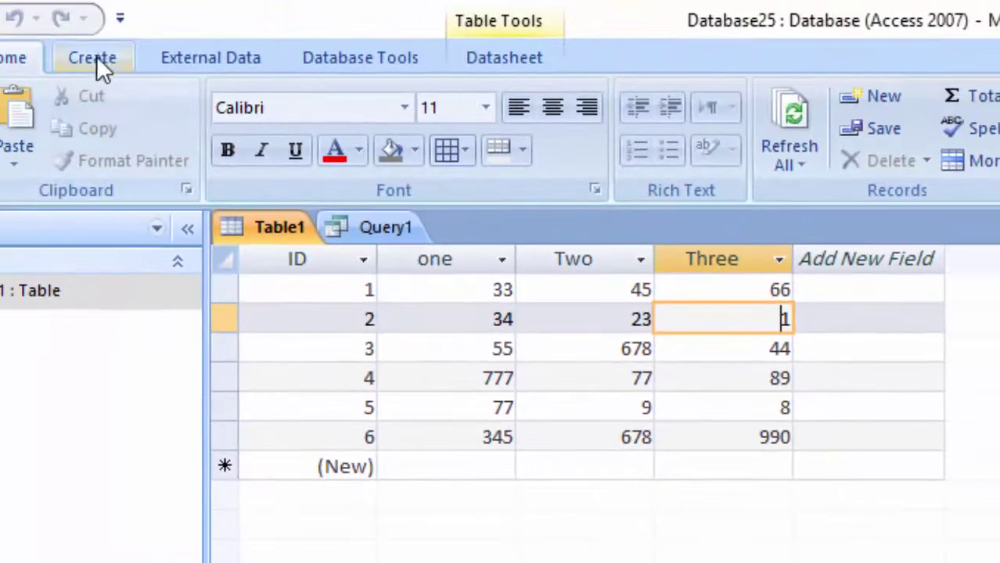
pyautogui.click(96, 55)
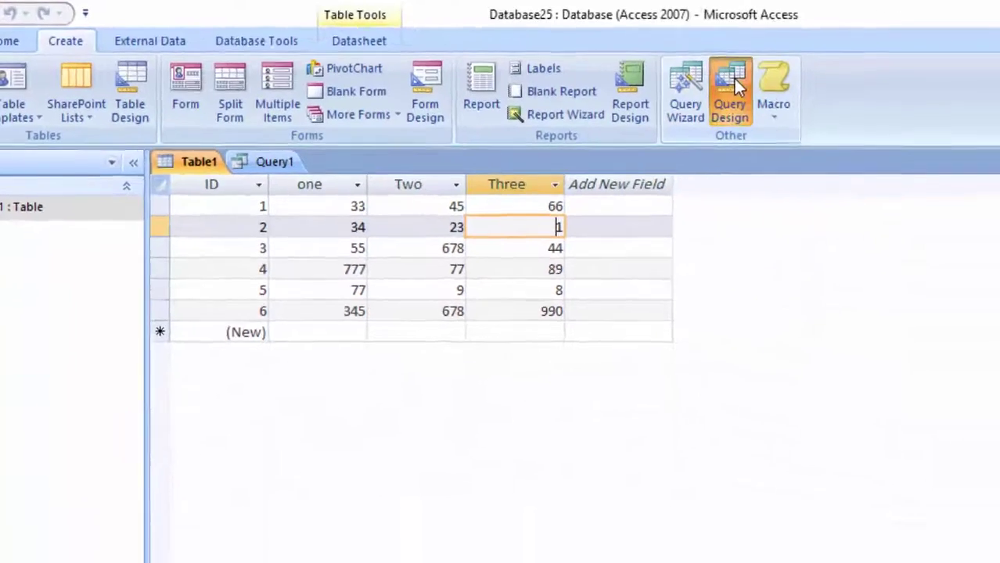
# Create a new query on Table1 with one, Two and Three and the Total row enabled
pyautogui.click(906, 103)
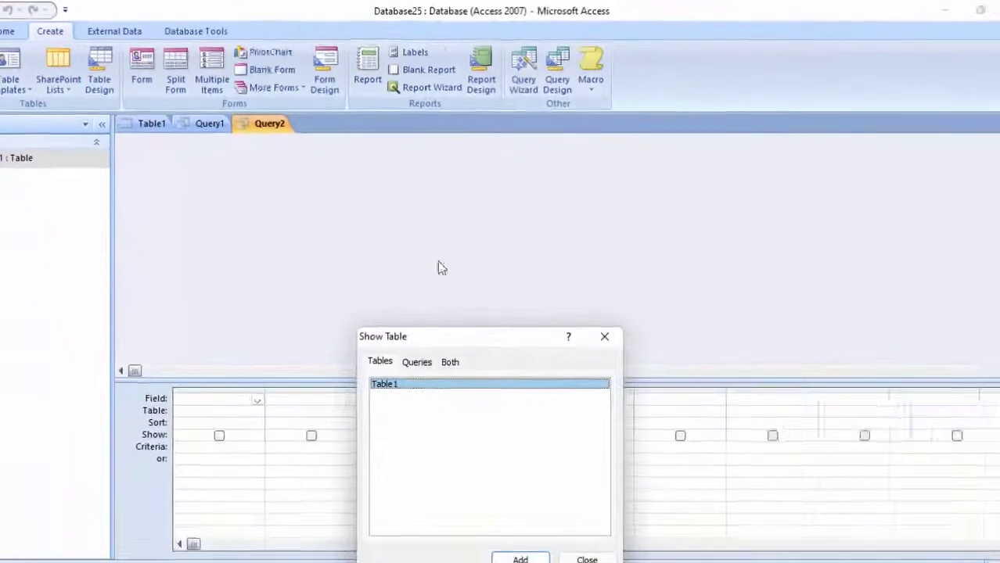
pyautogui.click(509, 549)
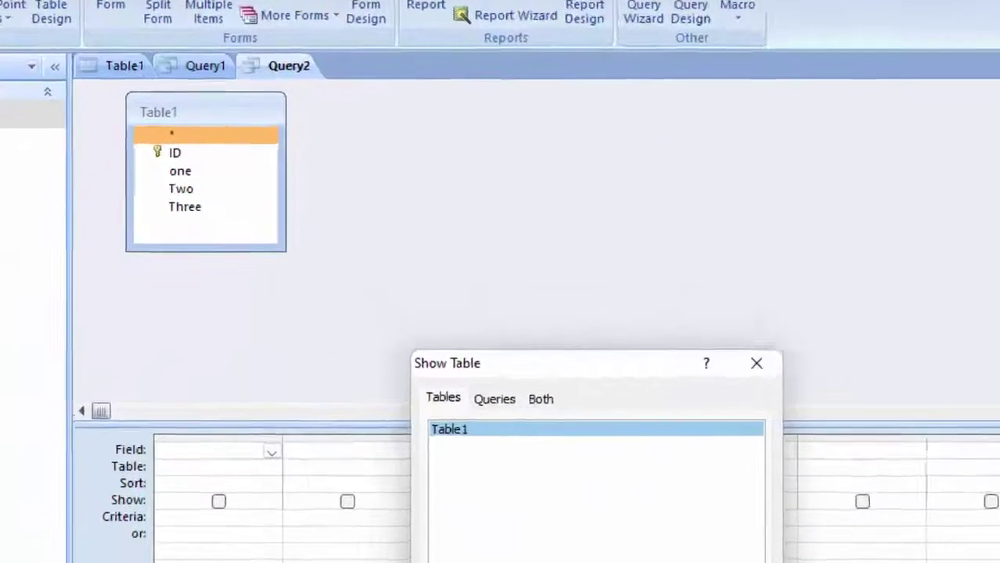
pyautogui.click(578, 550)
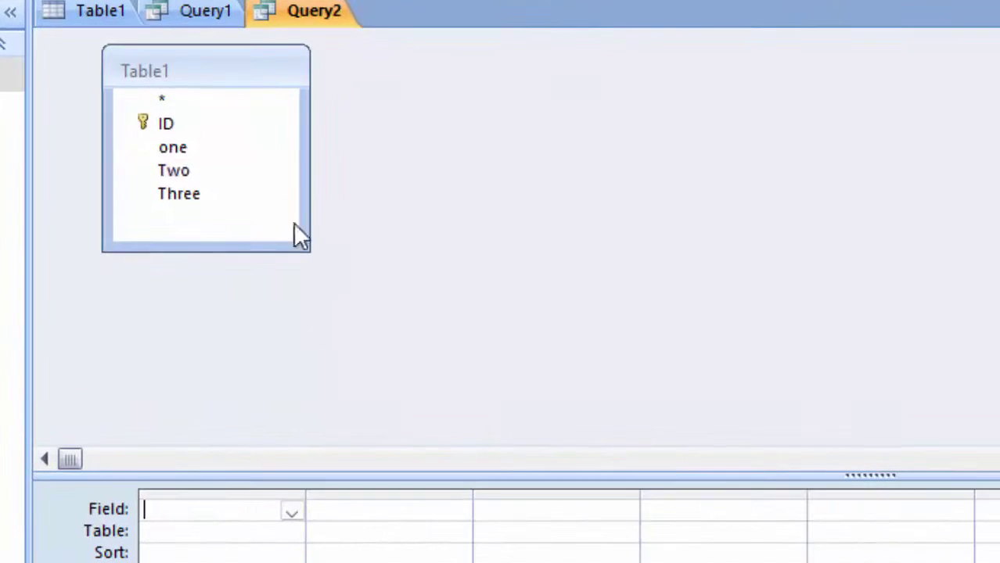
pyautogui.doubleClick(194, 150)
pyautogui.doubleClick(195, 166)
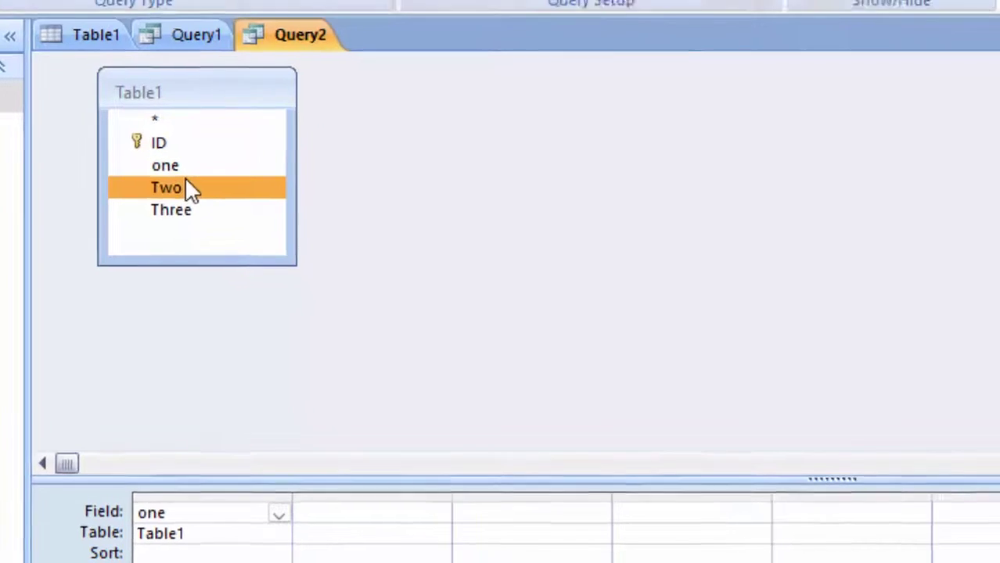
pyautogui.doubleClick(152, 278)
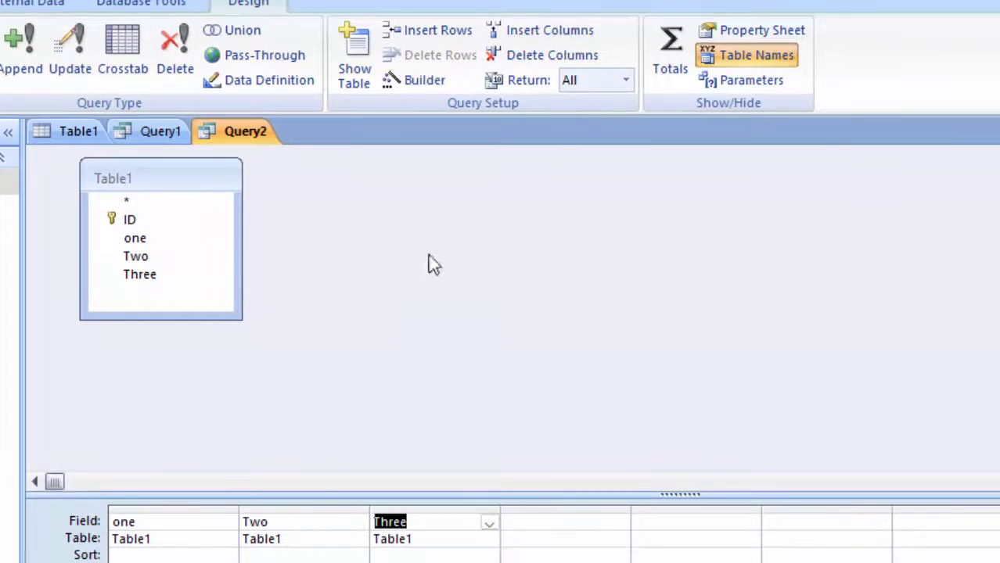
pyautogui.click(668, 55)
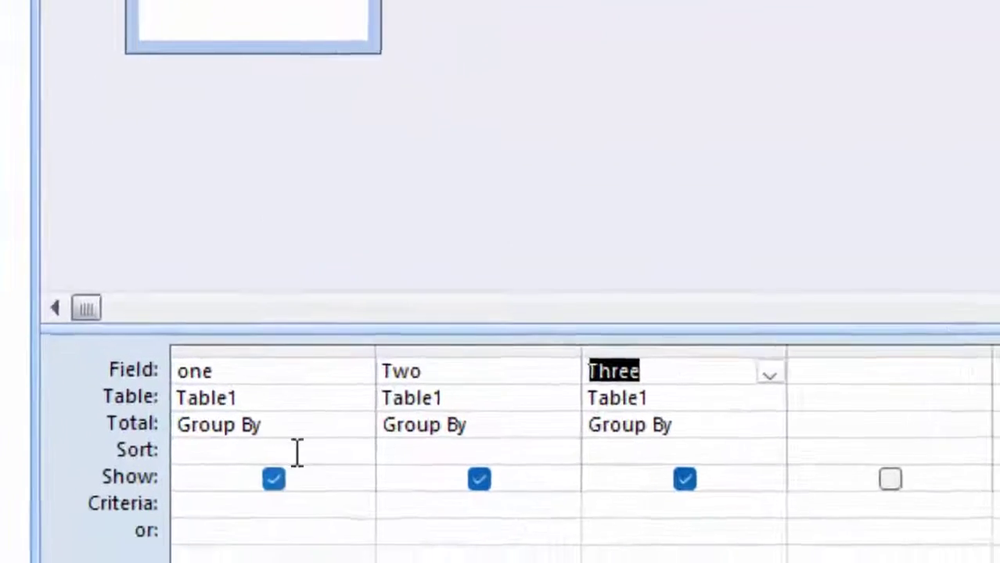
# Set the Total for one, Two and Three to Max
pyautogui.click(356, 381)
pyautogui.click(414, 371)
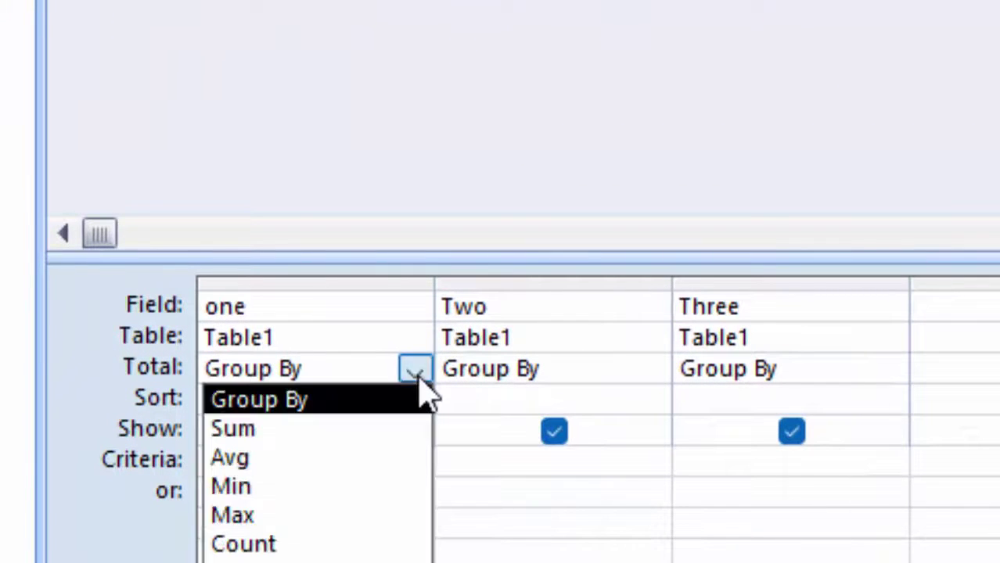
pyautogui.click(293, 515)
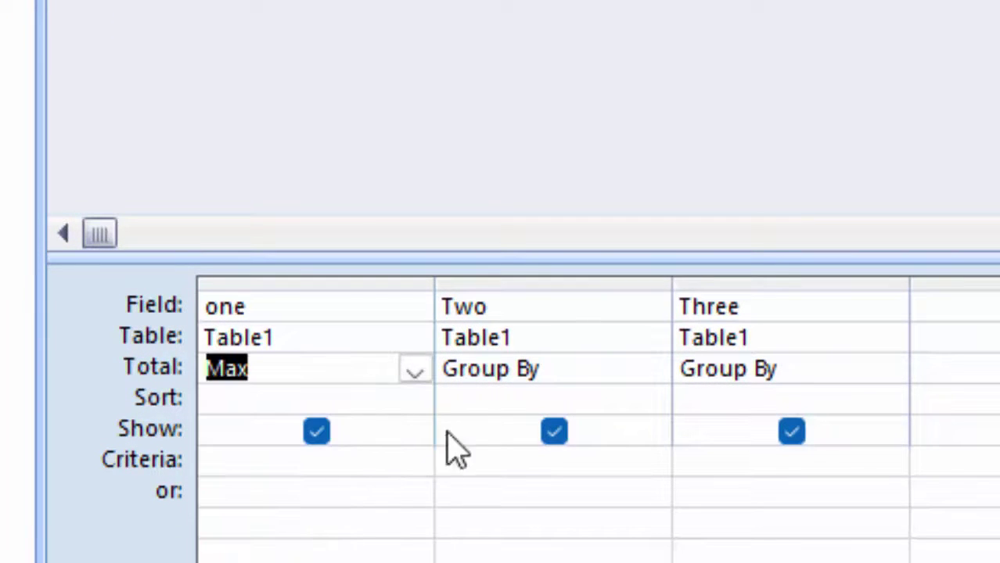
pyautogui.click(583, 370)
pyautogui.click(651, 373)
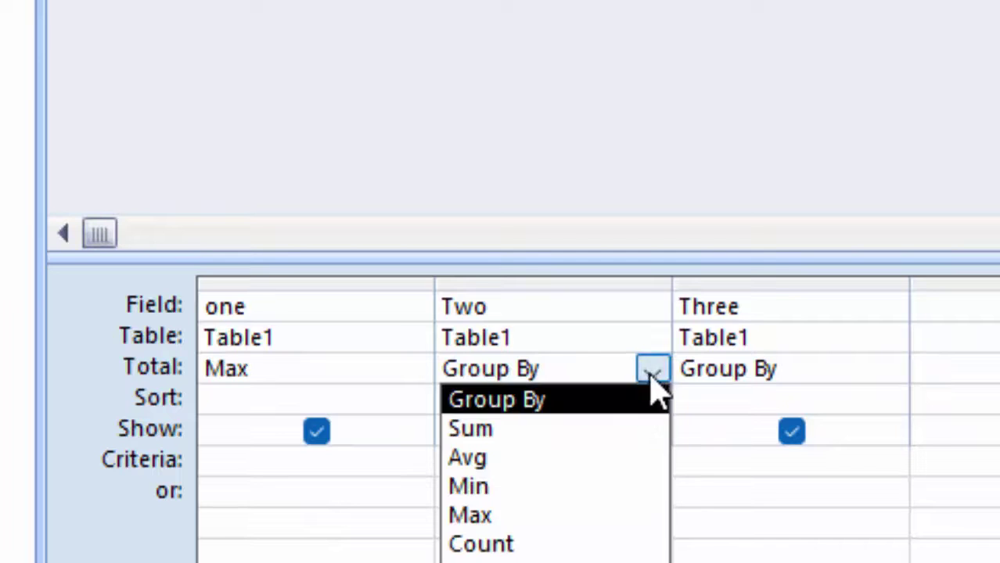
pyautogui.click(562, 516)
pyautogui.press('Delete')
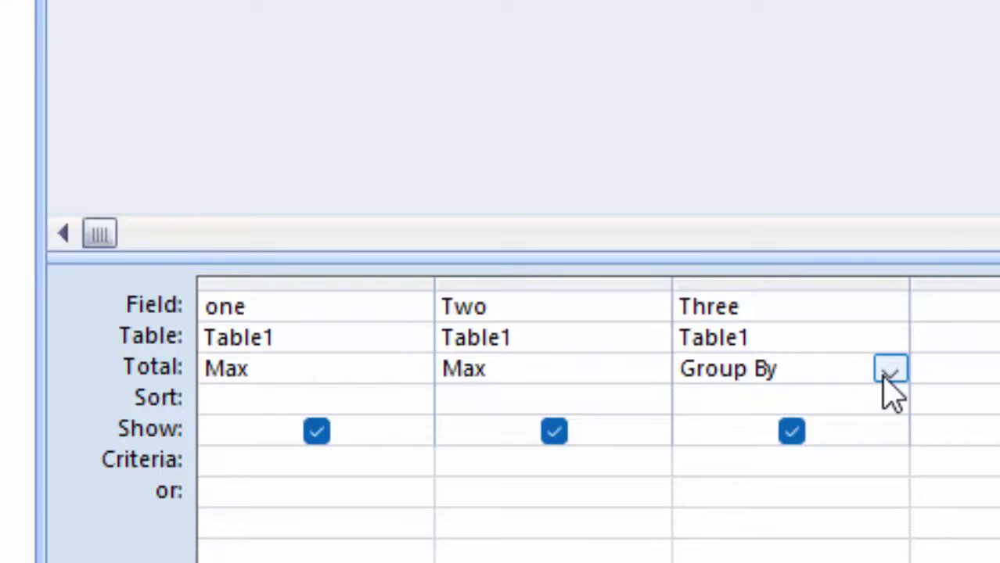
pyautogui.click(890, 371)
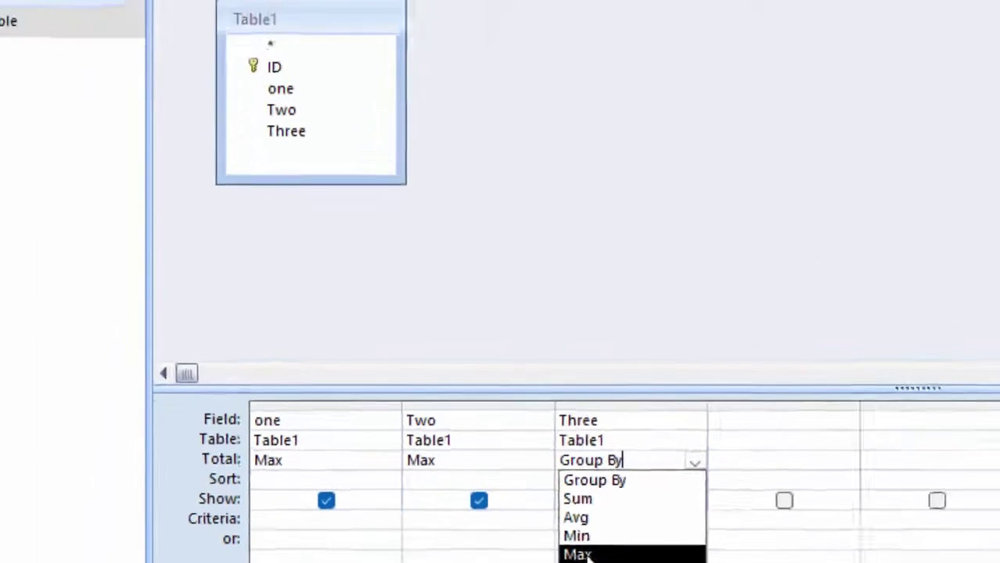
pyautogui.click(583, 554)
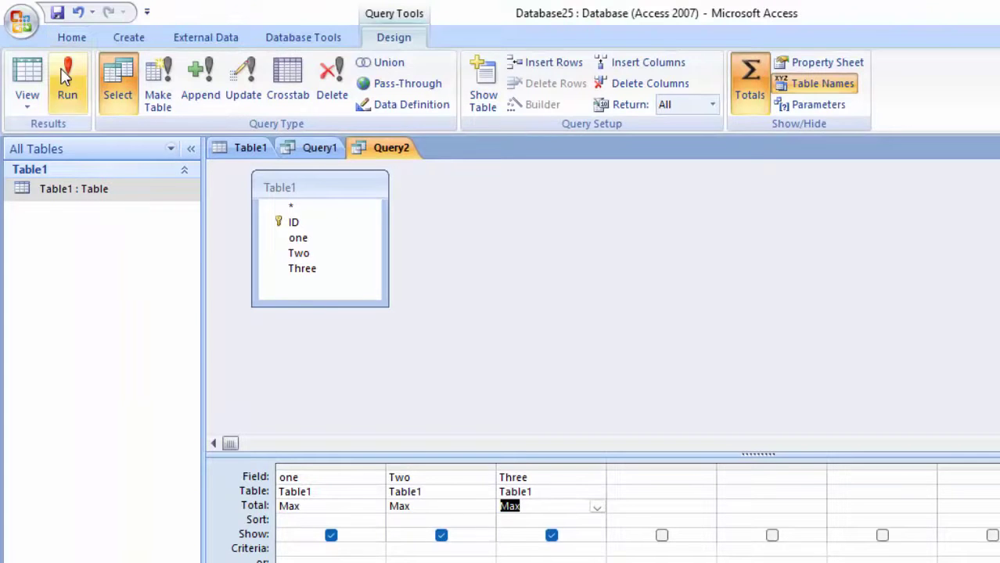
# Run Query2 and widen the MaxOfone, MaxOfTwo and MaxOfThree columns so headings show fully
pyautogui.click(66, 76)
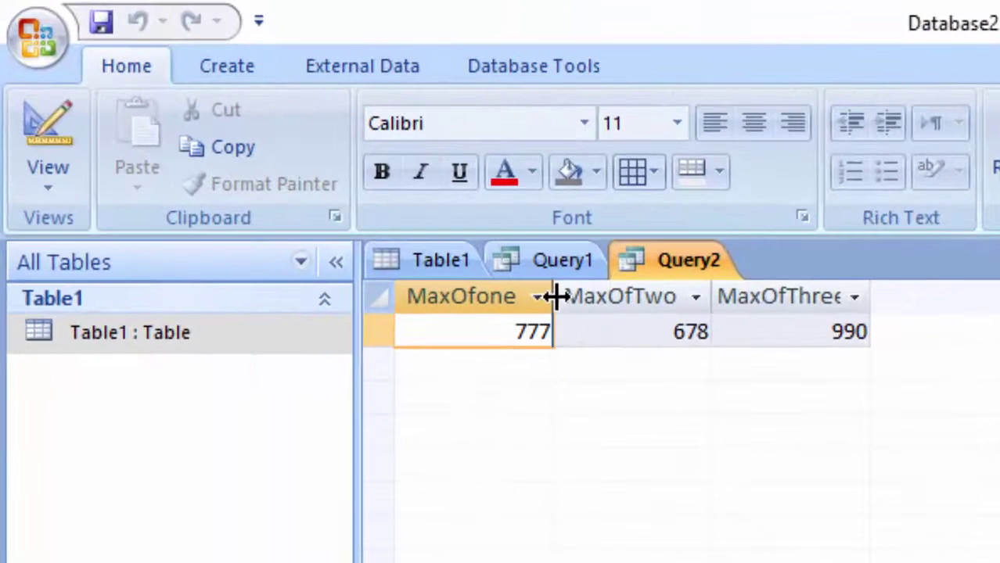
pyautogui.moveTo(554, 297); pyautogui.dragTo(571, 324)
pyautogui.moveTo(729, 298); pyautogui.dragTo(769, 344)
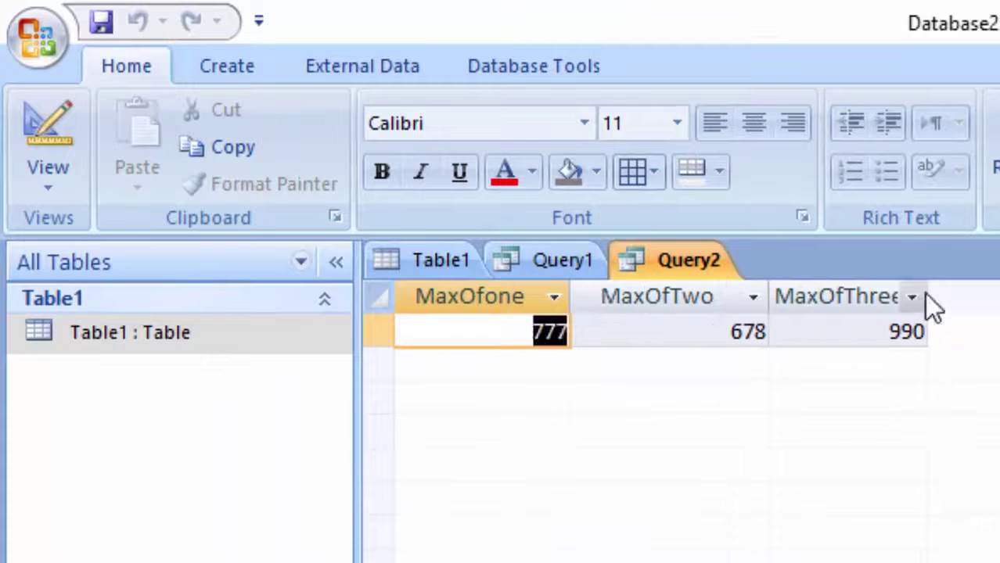
pyautogui.moveTo(926, 296); pyautogui.dragTo(969, 330)
# Verify in Table1 that 777, 678 and 990 are the largest values, then return to Query2
pyautogui.click(429, 262)
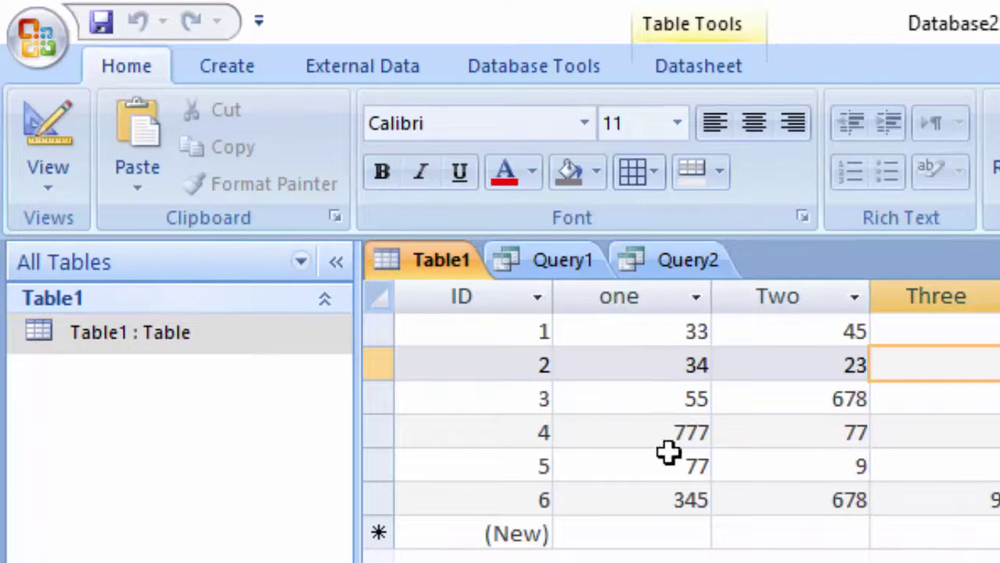
pyautogui.moveTo(669, 433)
pyautogui.mouseDown()
pyautogui.moveTo(712, 450)
pyautogui.moveTo(699, 462)
pyautogui.mouseUp()
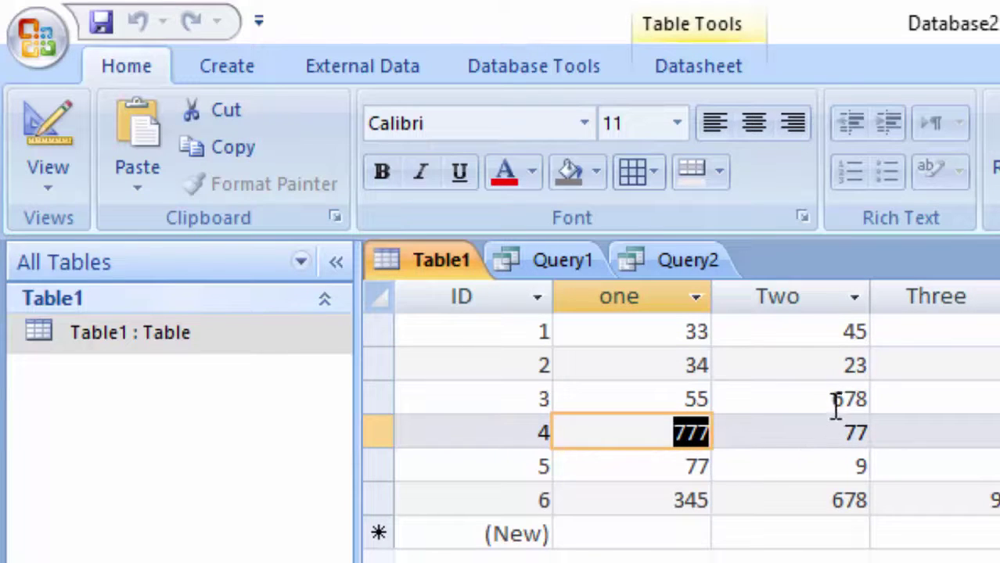
pyautogui.moveTo(834, 401); pyautogui.dragTo(878, 402)
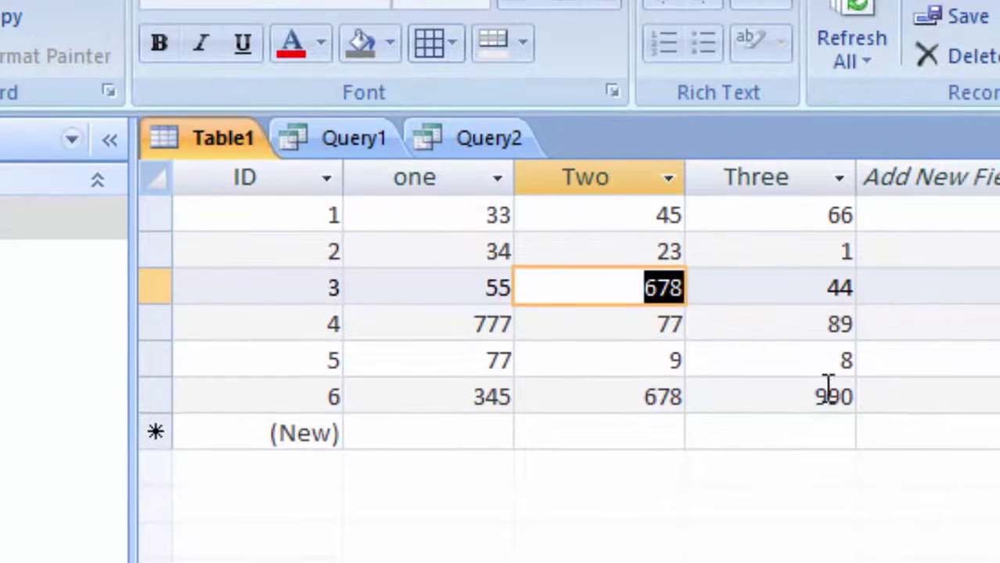
pyautogui.moveTo(799, 396); pyautogui.dragTo(882, 406)
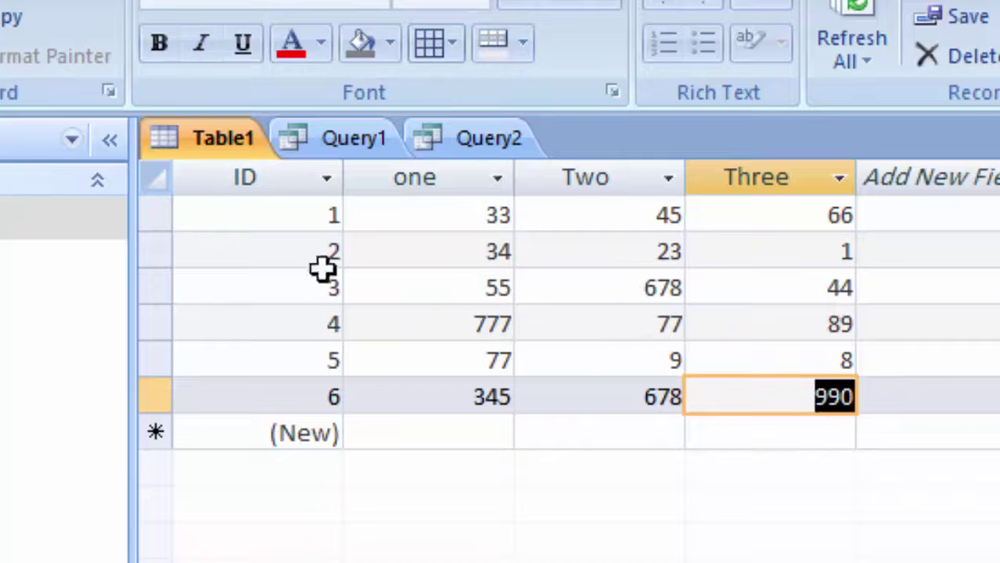
pyautogui.click(468, 145)
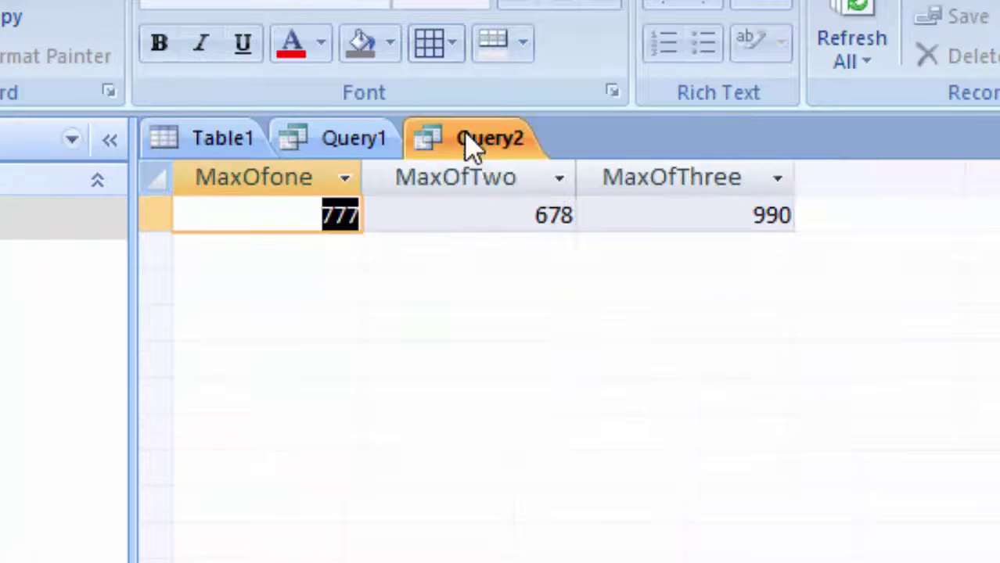
pyautogui.click(456, 211)
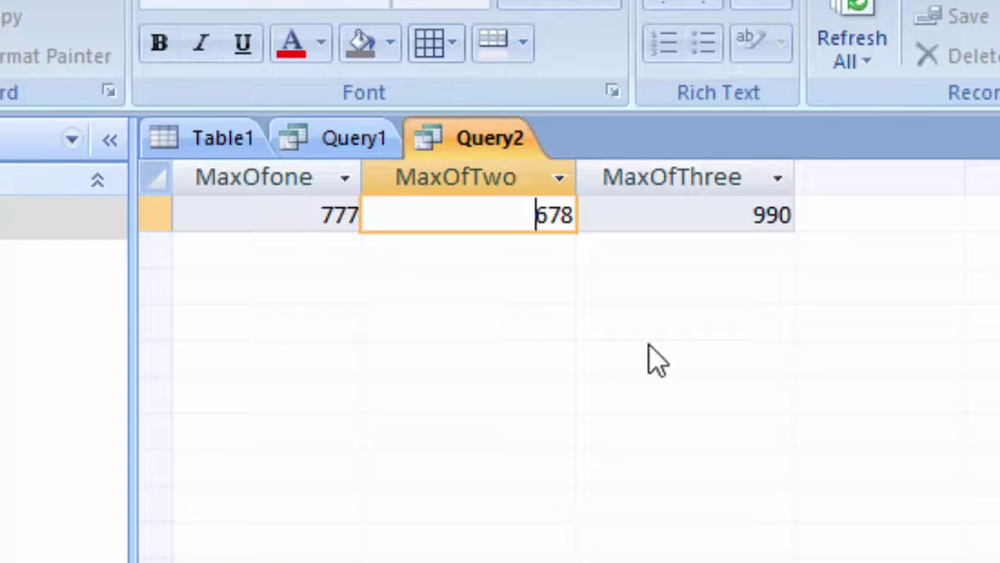
# Start a new query design, then discard the empty Query3 without saving
pyautogui.click(160, 44)
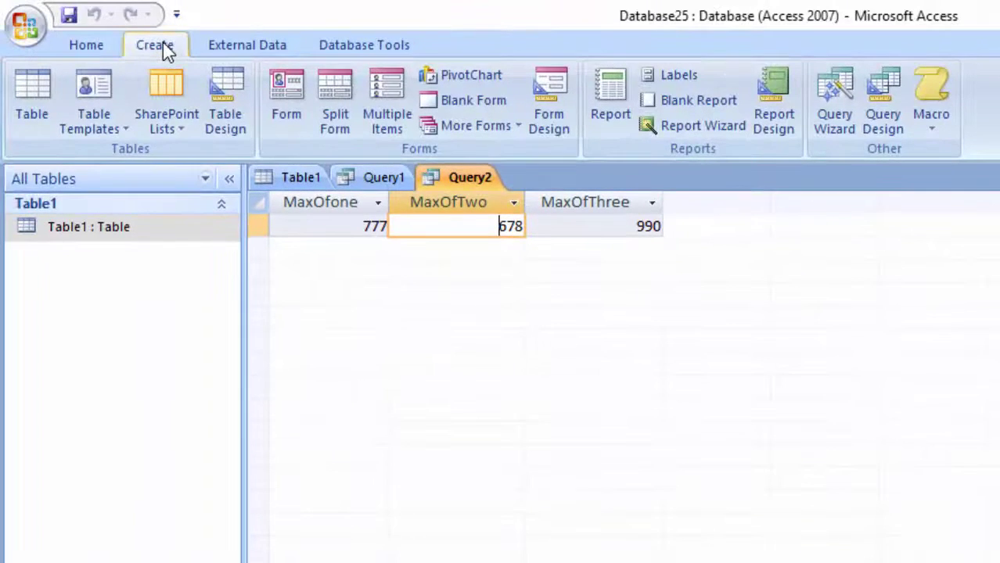
pyautogui.click(888, 92)
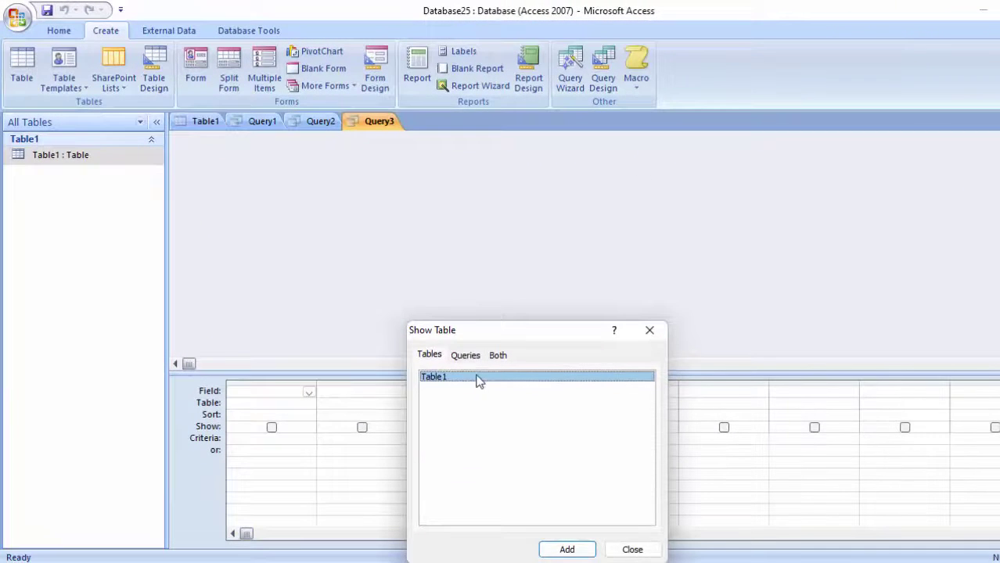
pyautogui.click(465, 356)
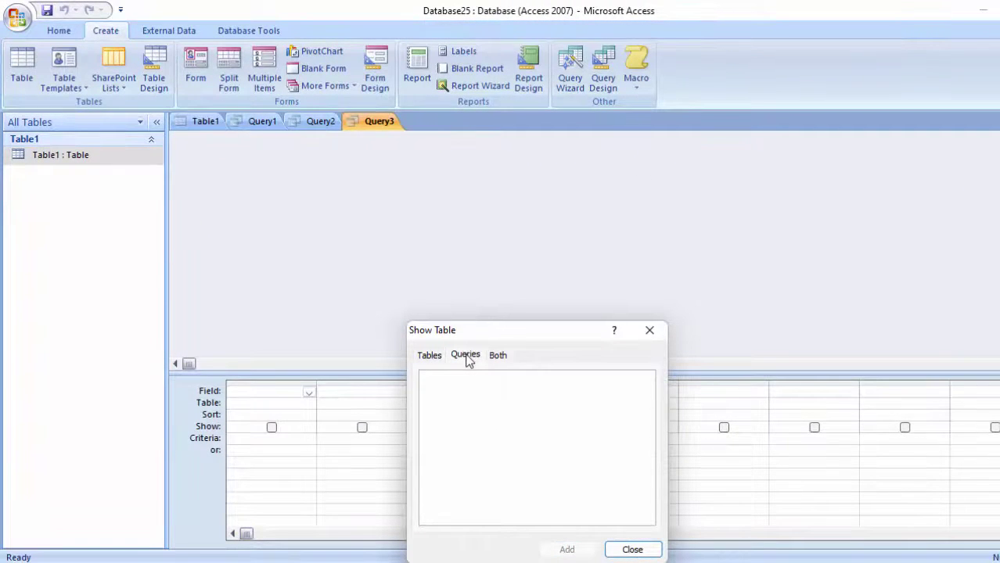
pyautogui.click(656, 331)
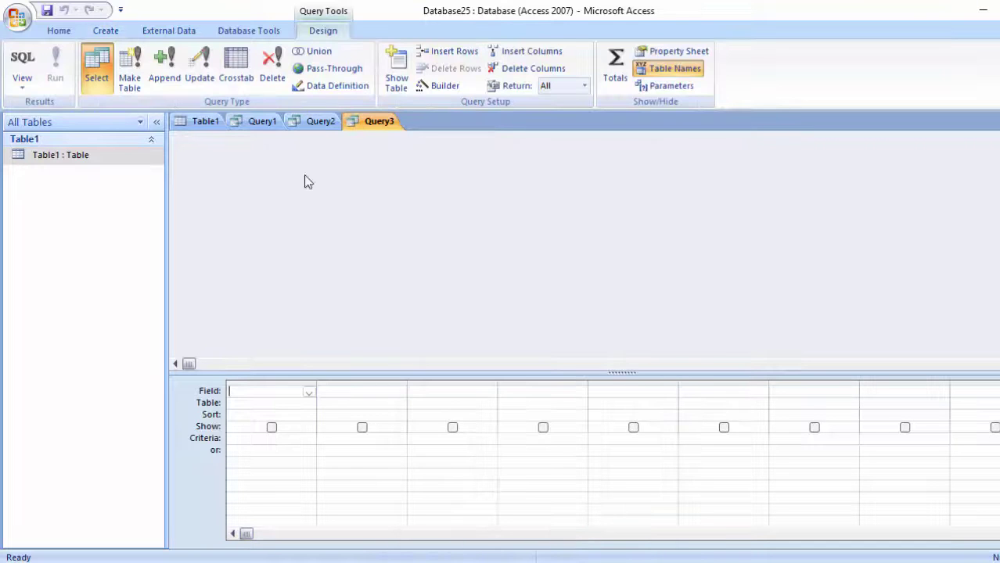
pyautogui.rightClick(371, 126)
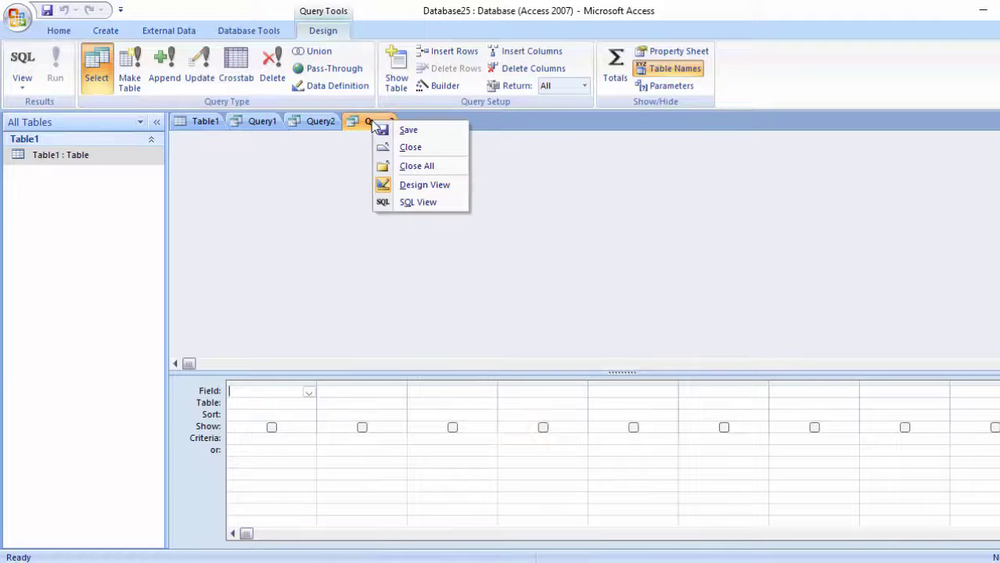
pyautogui.click(403, 147)
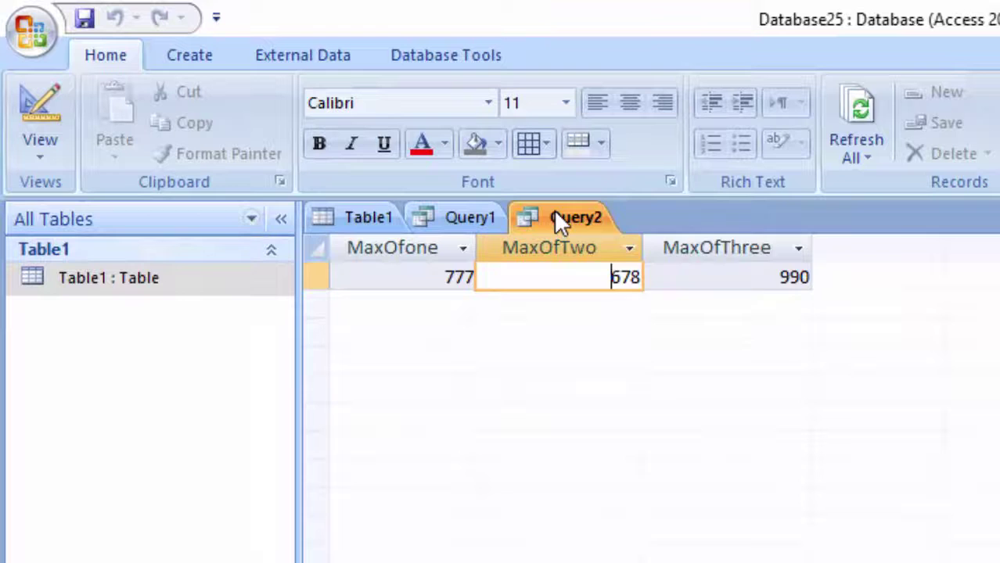
# Save Query2 and Query1 under their default names
pyautogui.rightClick(556, 216)
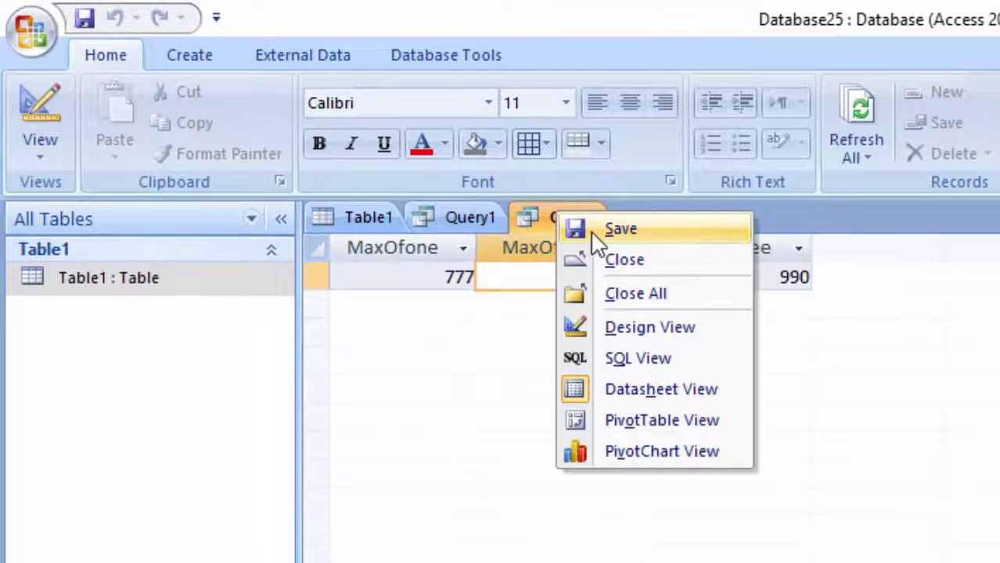
pyautogui.click(597, 229)
pyautogui.click(960, 411)
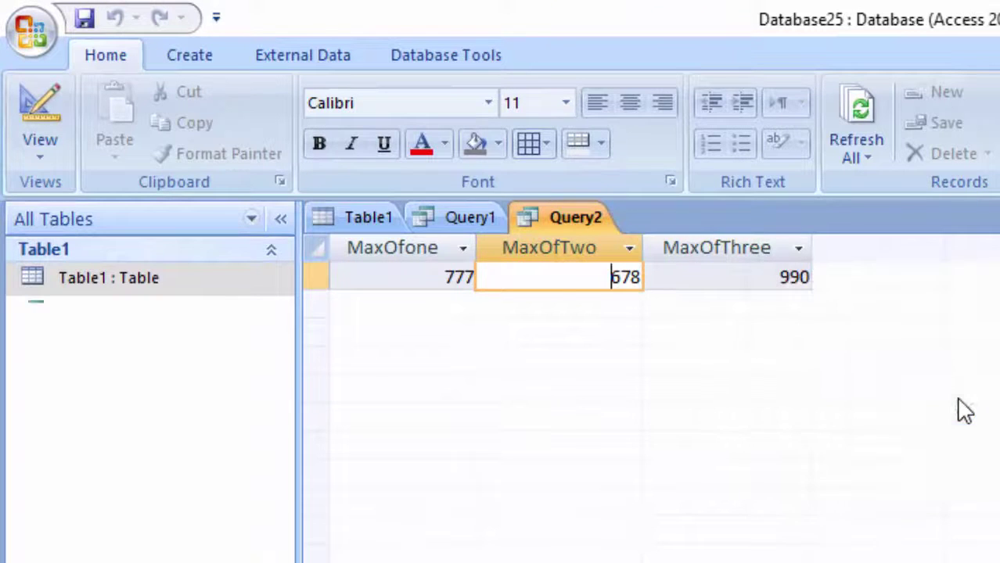
pyautogui.rightClick(463, 215)
pyautogui.click(516, 226)
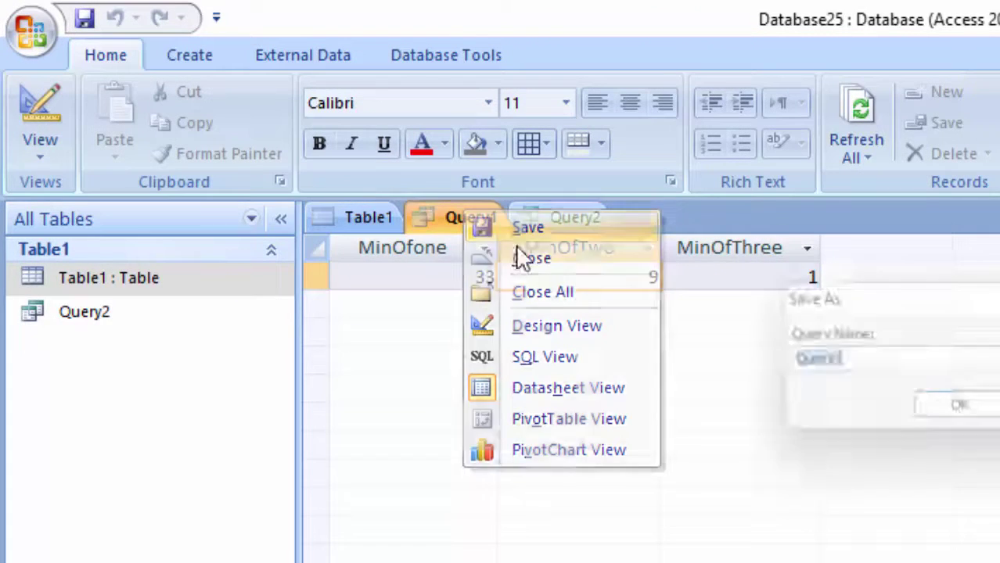
pyautogui.click(967, 413)
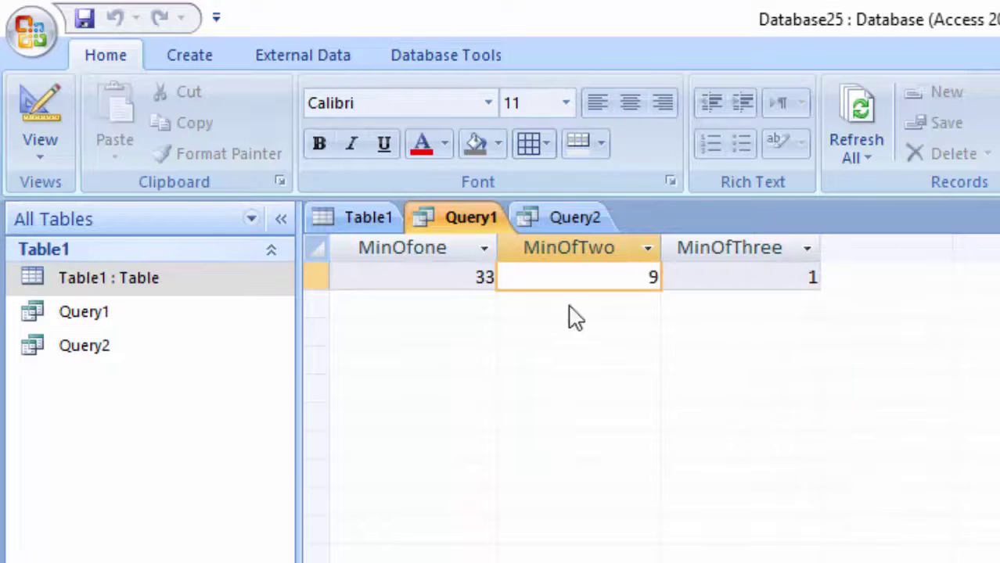
# Close Query2 and Query1, leaving only Table1's datasheet open
pyautogui.rightClick(577, 219)
pyautogui.click(614, 261)
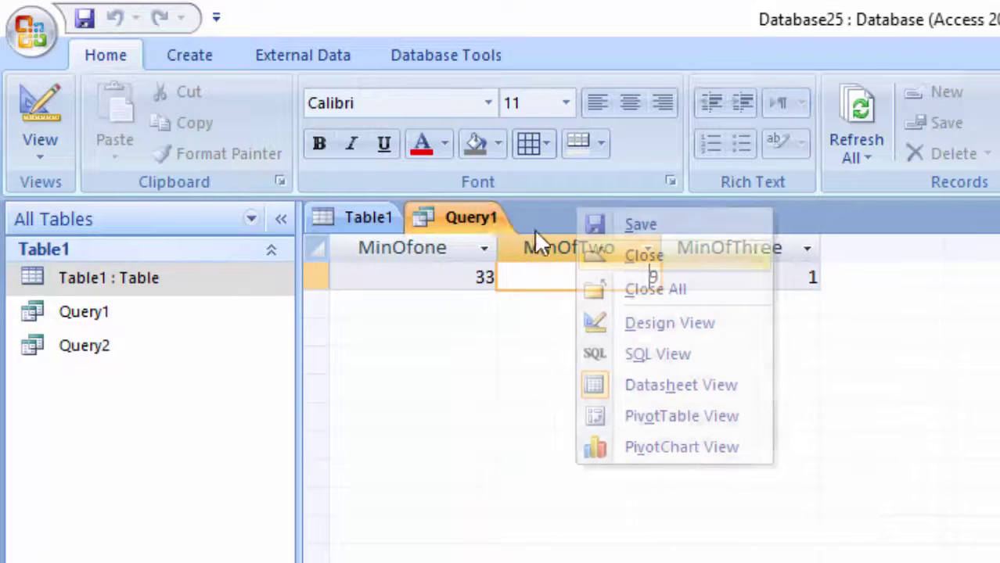
pyautogui.rightClick(483, 218)
pyautogui.click(547, 267)
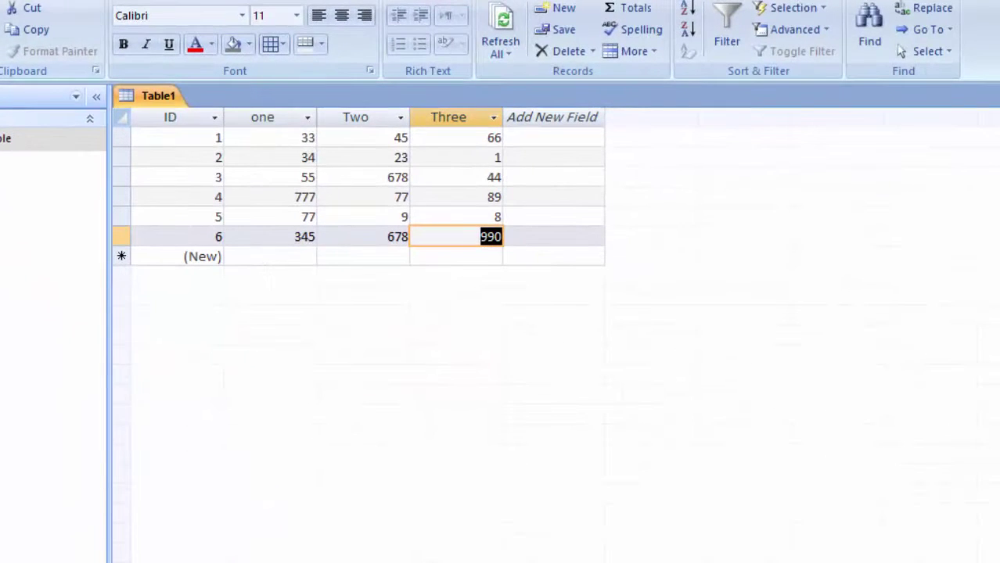
pyautogui.hotkey('alt', 'c')
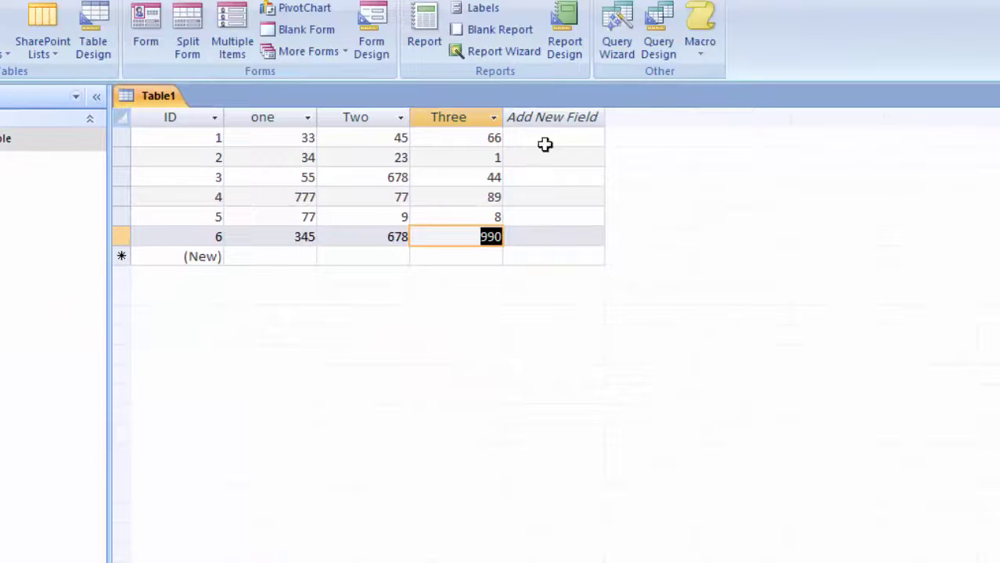
# Start a new query design using the saved Query1 and Query2 as sources
pyautogui.click(652, 23)
pyautogui.click(485, 389)
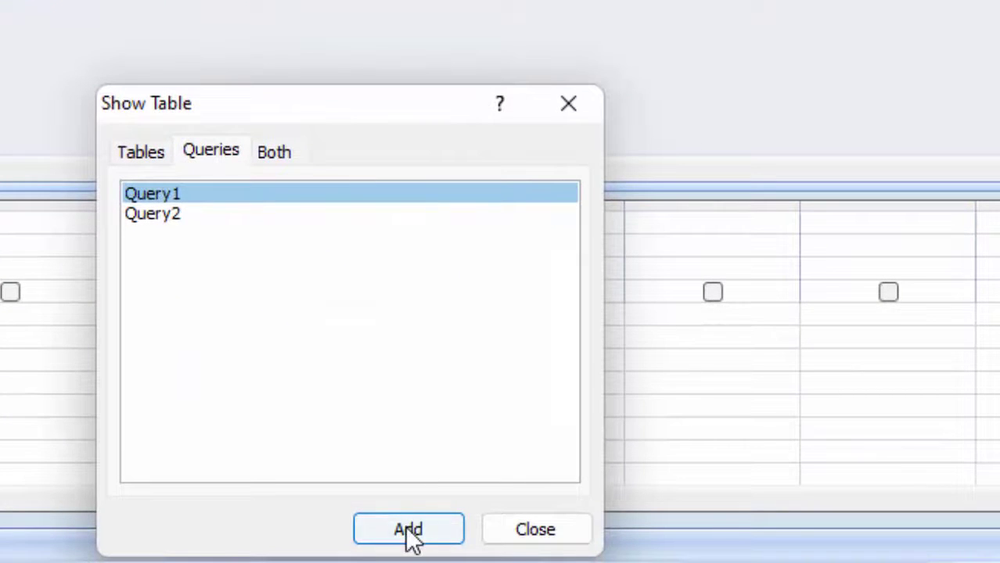
pyautogui.click(158, 215)
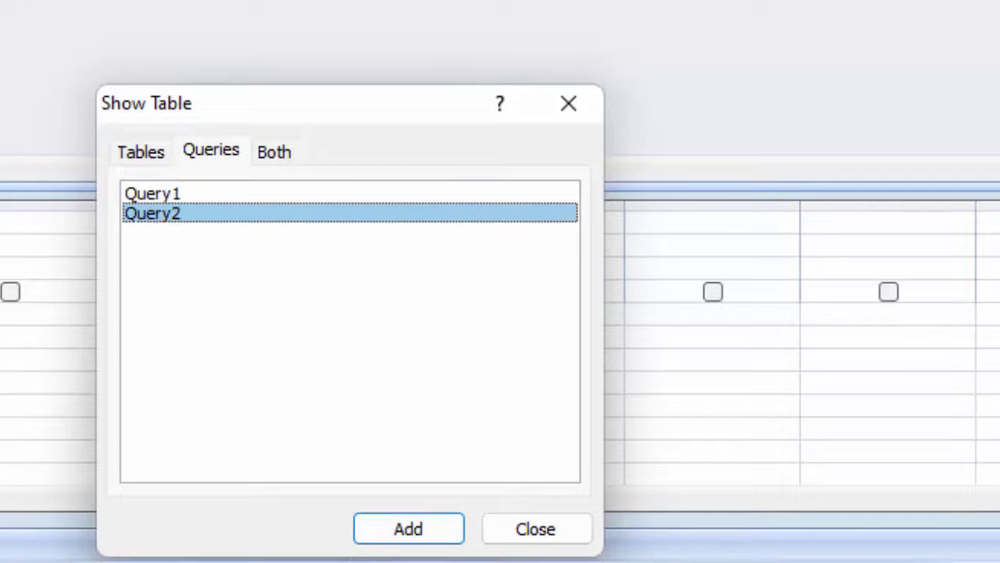
pyautogui.click(431, 536)
pyautogui.click(546, 519)
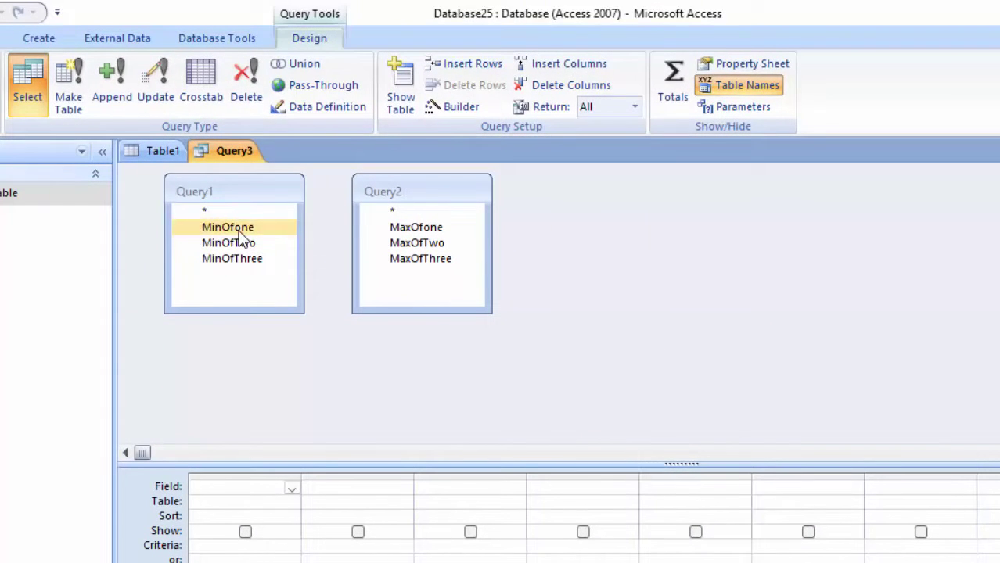
# Add MinOfone, MinOfTwo, MinOfThree, MaxOfone, MaxOfTwo and MaxOfThree to the grid
pyautogui.doubleClick(239, 230)
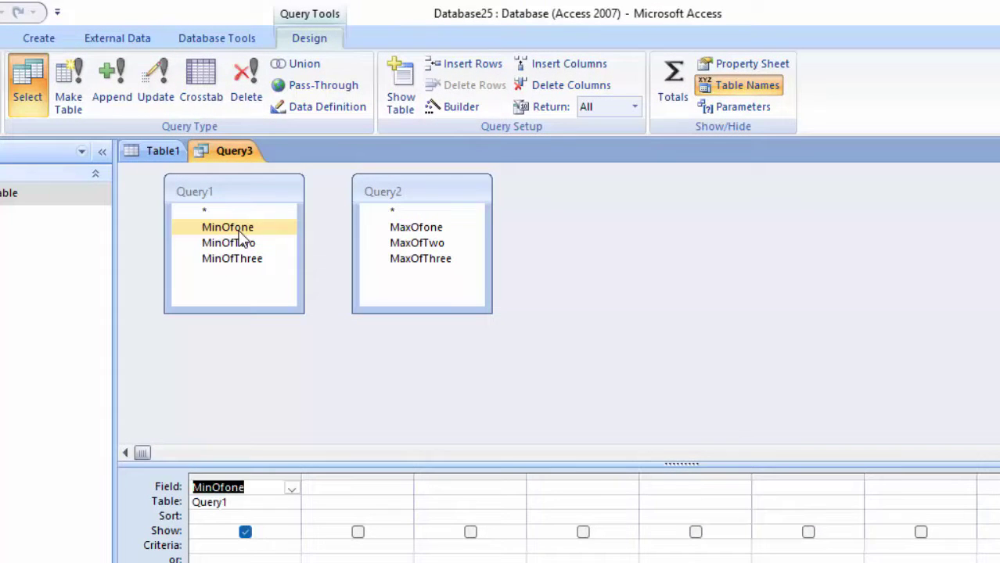
pyautogui.click(243, 245)
pyautogui.doubleClick(243, 243)
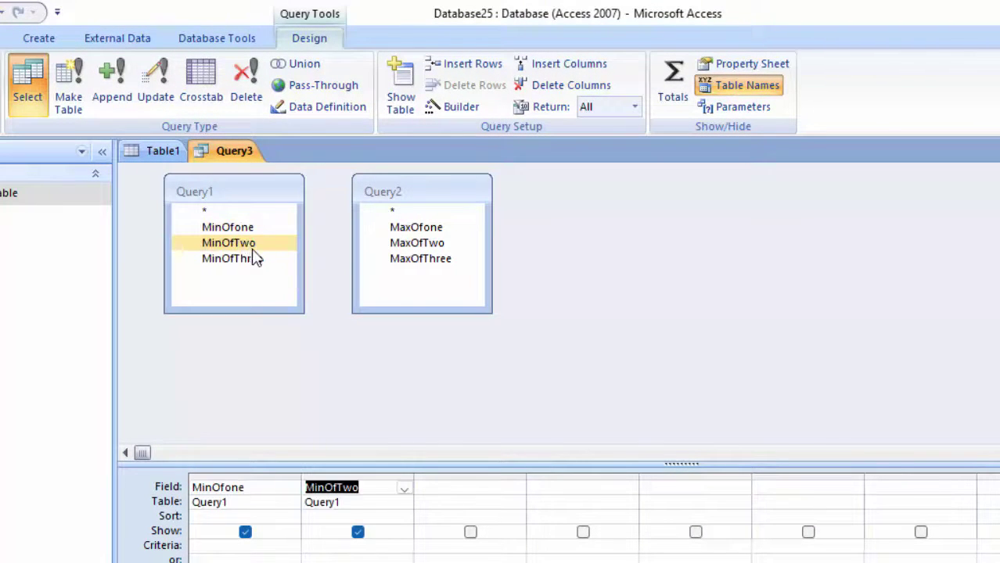
pyautogui.doubleClick(252, 256)
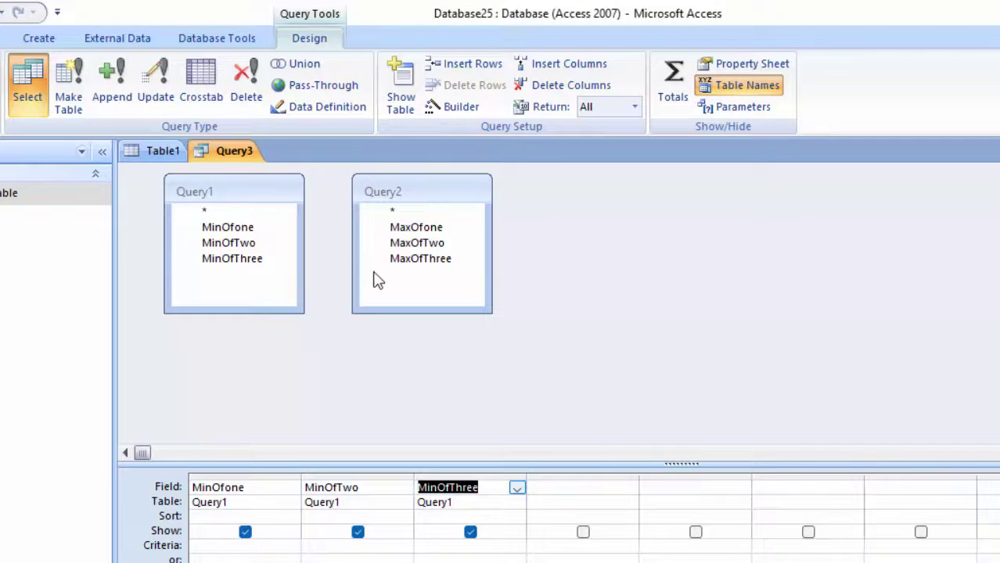
pyautogui.doubleClick(417, 226)
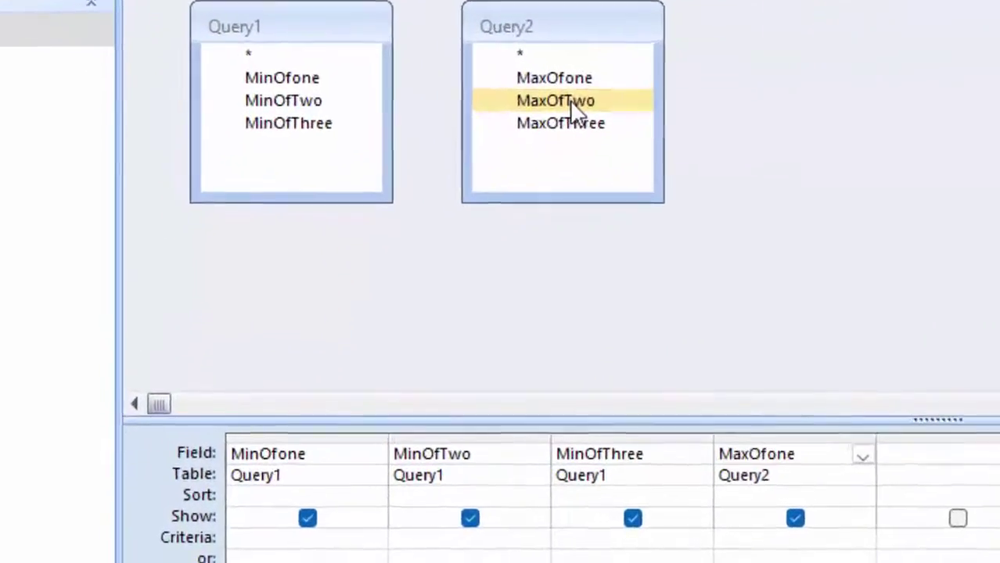
pyautogui.doubleClick(575, 112)
pyautogui.doubleClick(569, 125)
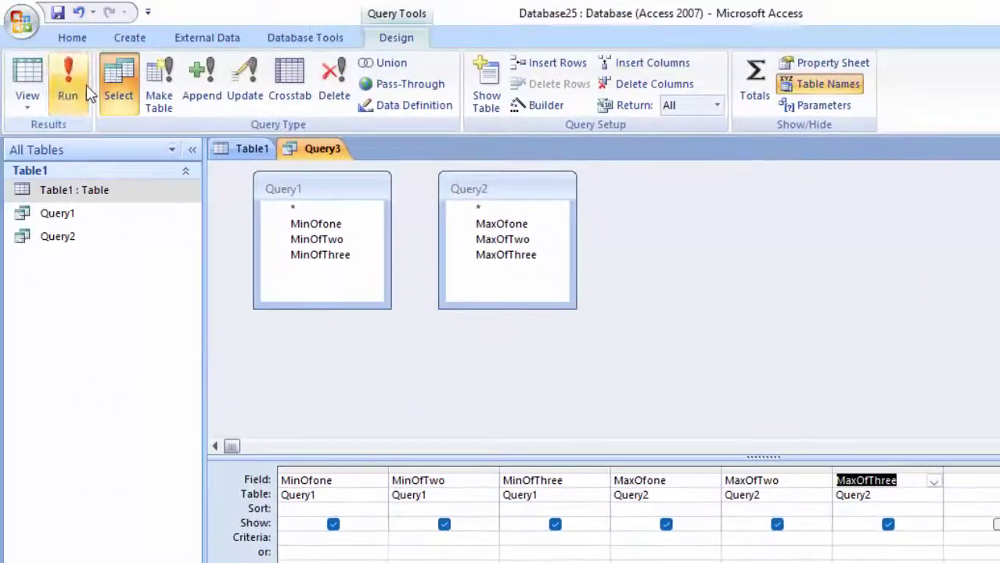
# Run Query3 and check its single row: 33, 9, 1, 777, 678 and 990
pyautogui.click(69, 89)
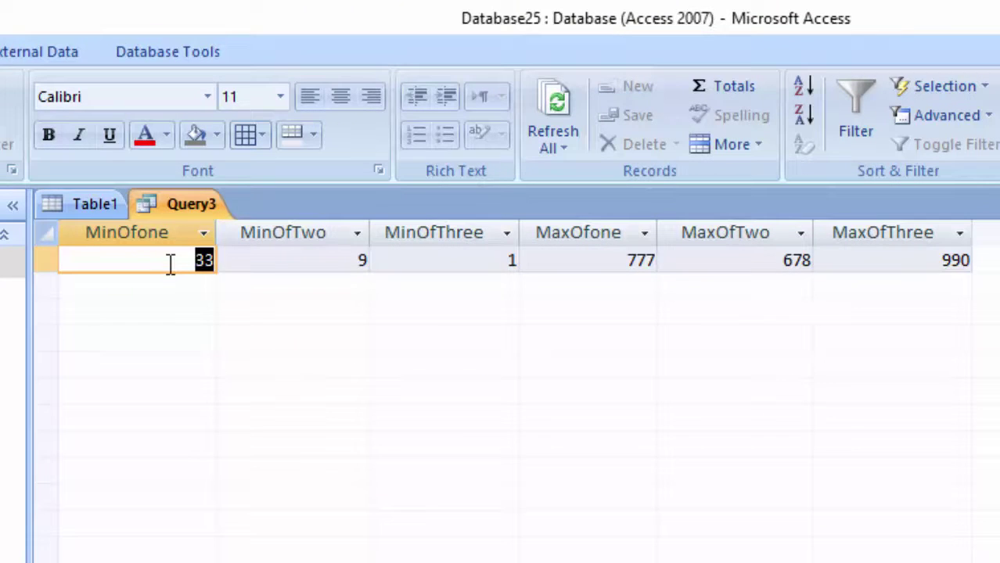
pyautogui.click(170, 265)
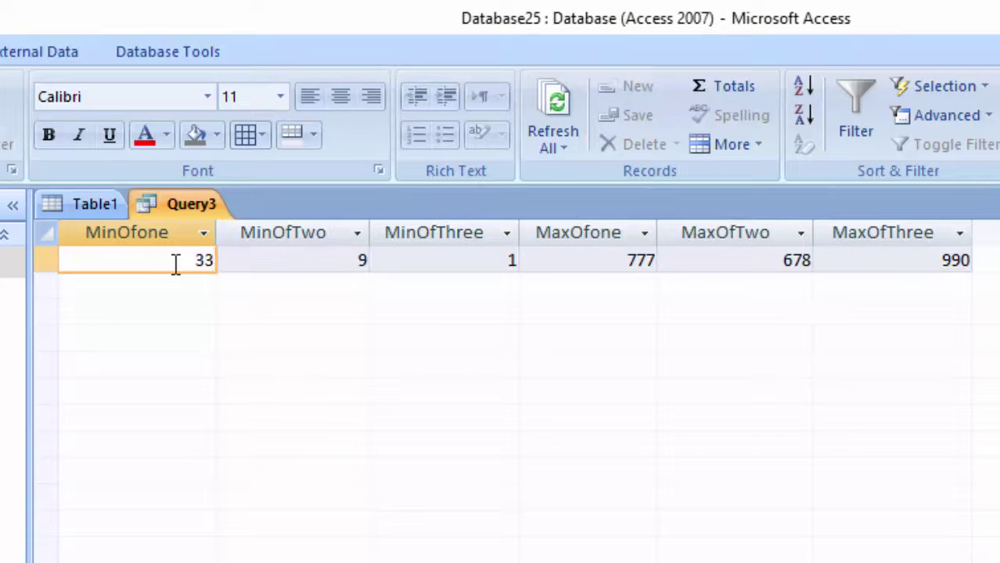
pyautogui.click(297, 269)
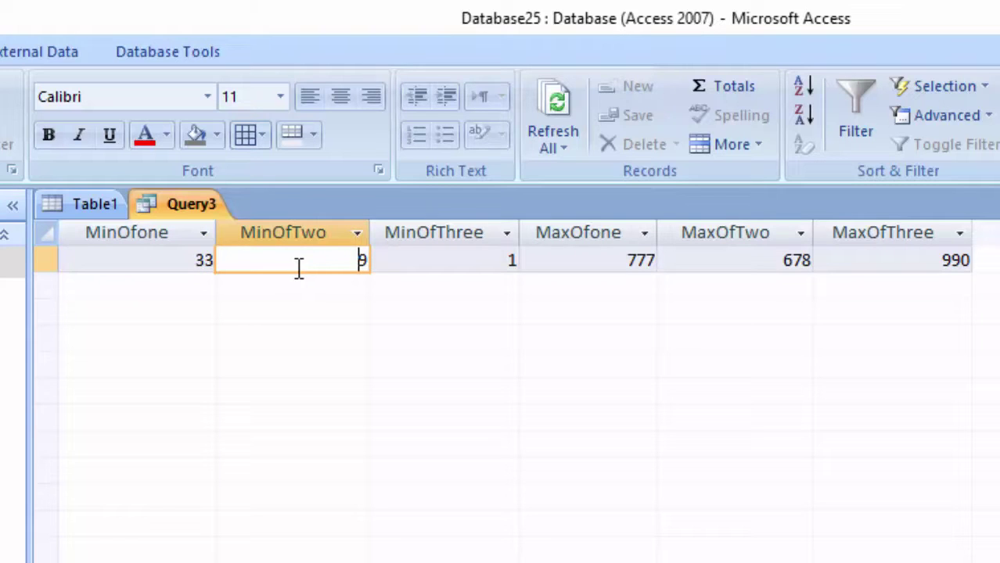
pyautogui.click(444, 269)
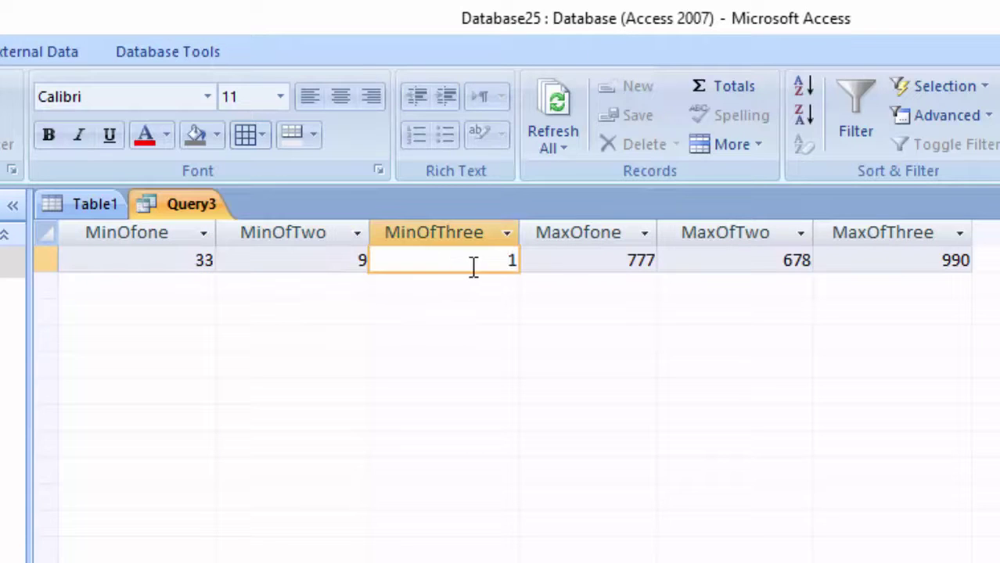
pyautogui.click(604, 263)
pyautogui.doubleClick(638, 270)
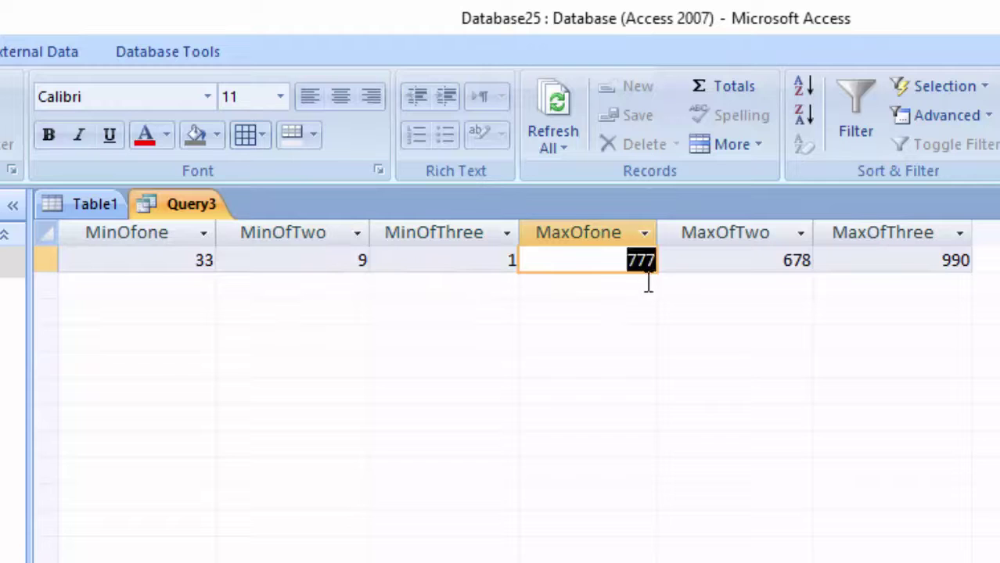
pyautogui.click(770, 262)
pyautogui.moveTo(780, 262); pyautogui.dragTo(803, 270)
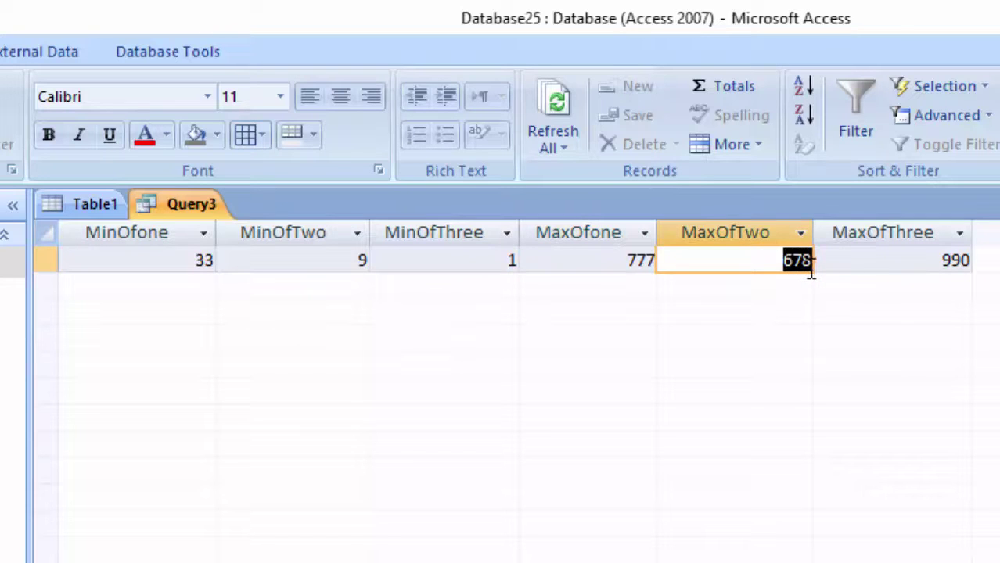